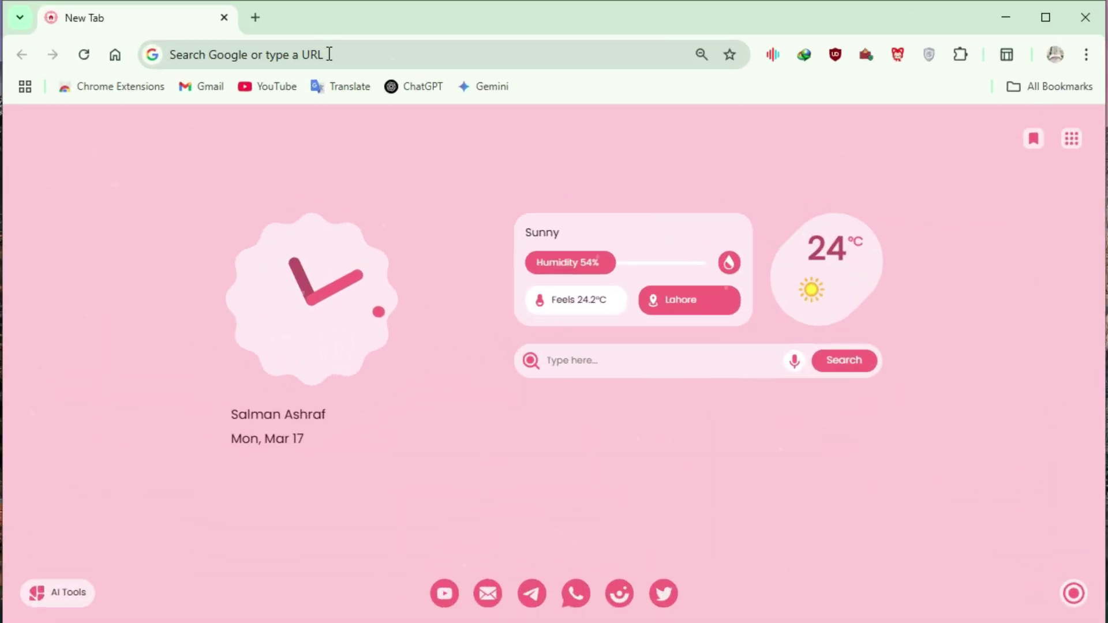
- Search Google for 'flora ai', open florafauna.ai and bring up the Create your account form
{"action": "left_click", "coordinate": [329, 54]}
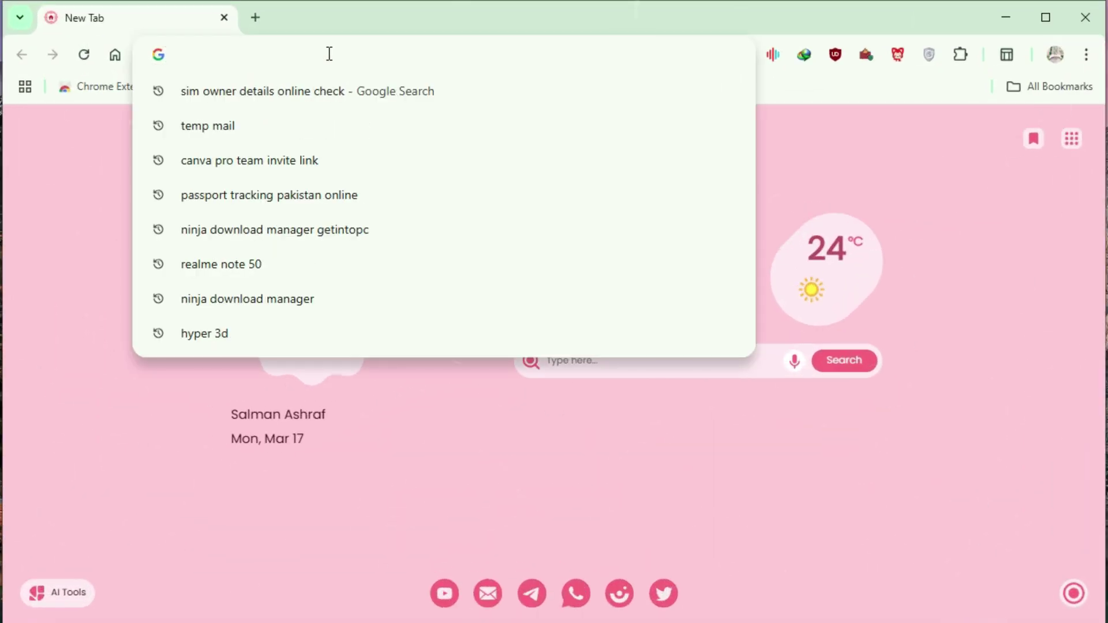
{"action": "type", "text": "flora ai"}
{"action": "key", "text": "Return"}
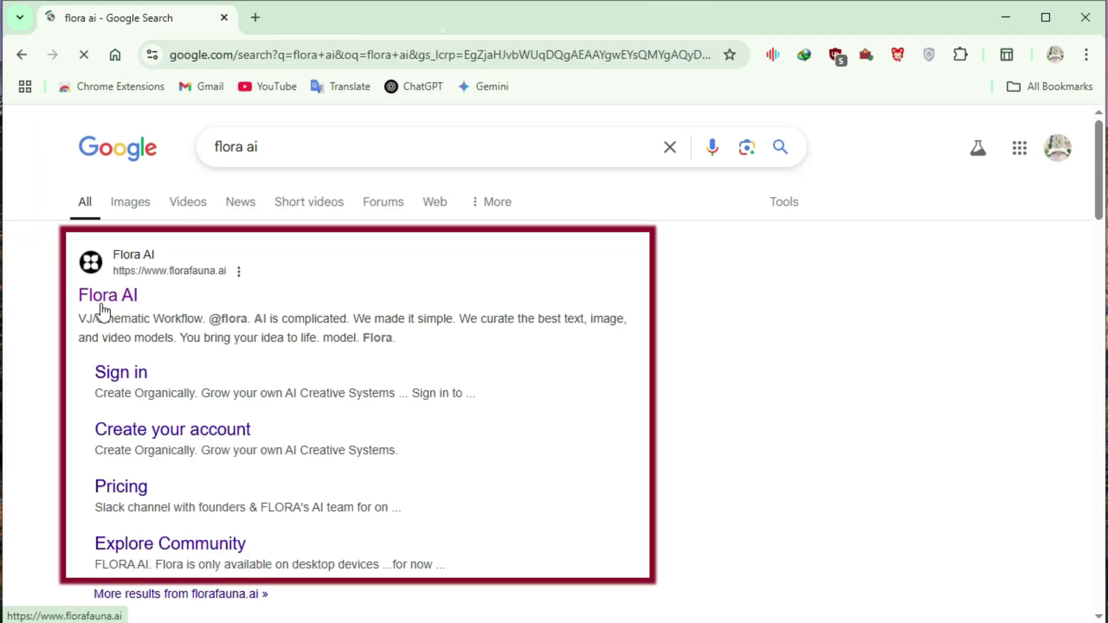
{"action": "left_click", "coordinate": [104, 304]}
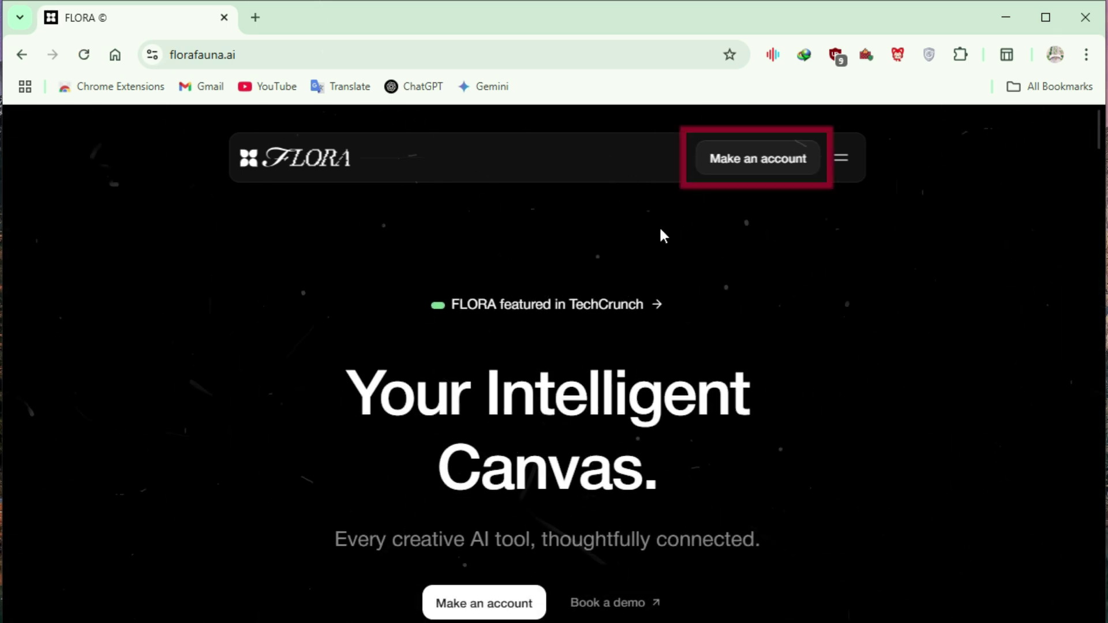
{"action": "left_click", "coordinate": [761, 158]}
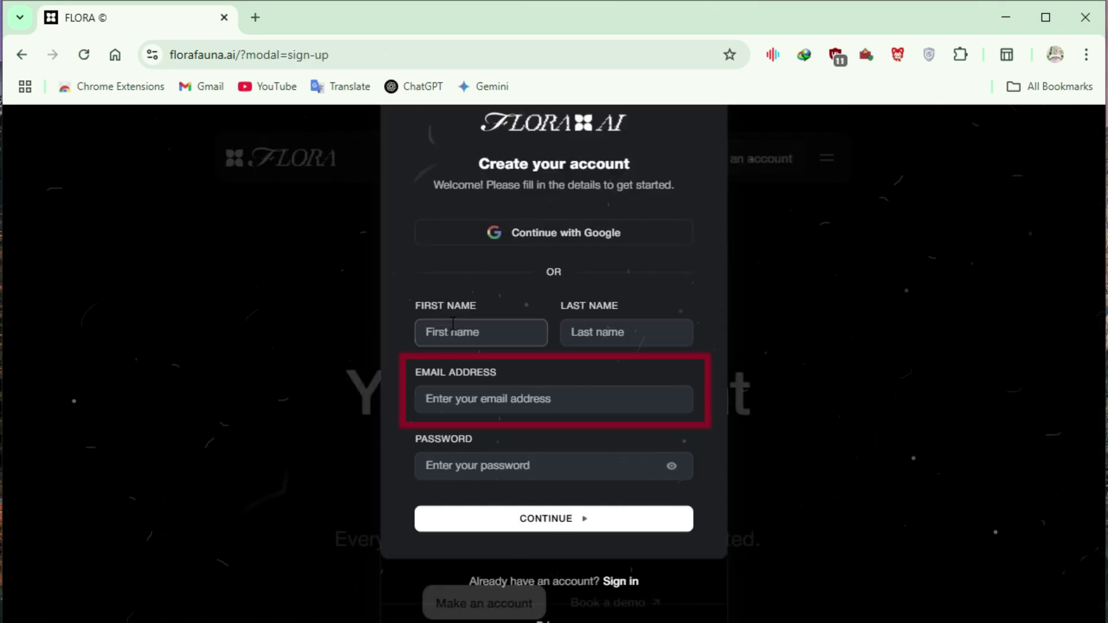
{"action": "left_click", "coordinate": [453, 324]}
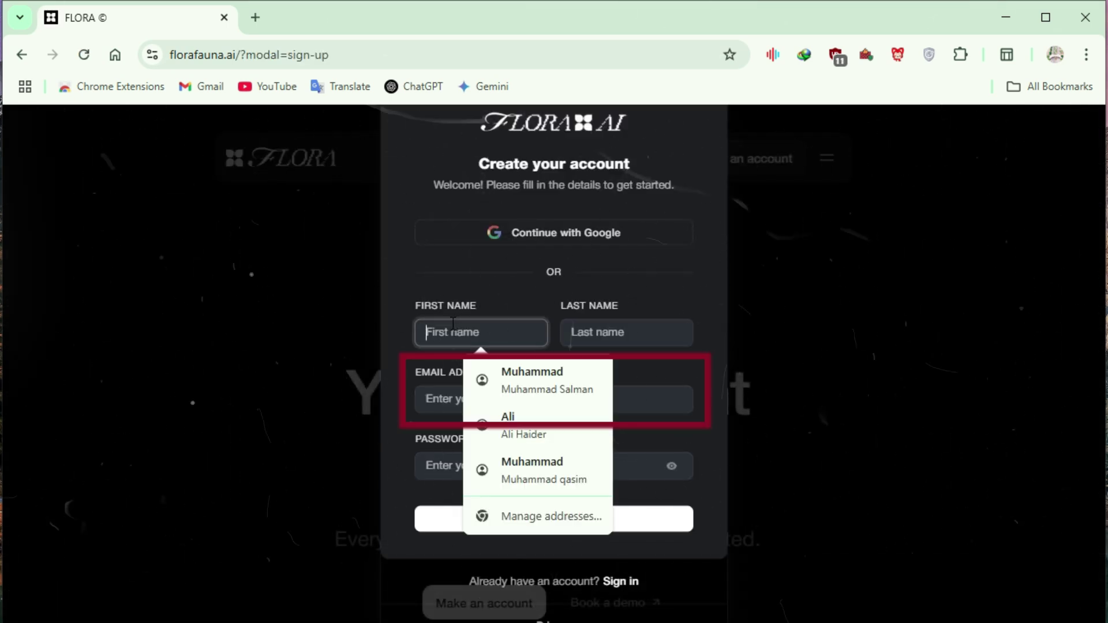
- In a new tab, search 'temp mail adguard' to get an AdGuard temporary email address
{"action": "left_click", "coordinate": [440, 283]}
{"action": "left_click", "coordinate": [255, 17]}
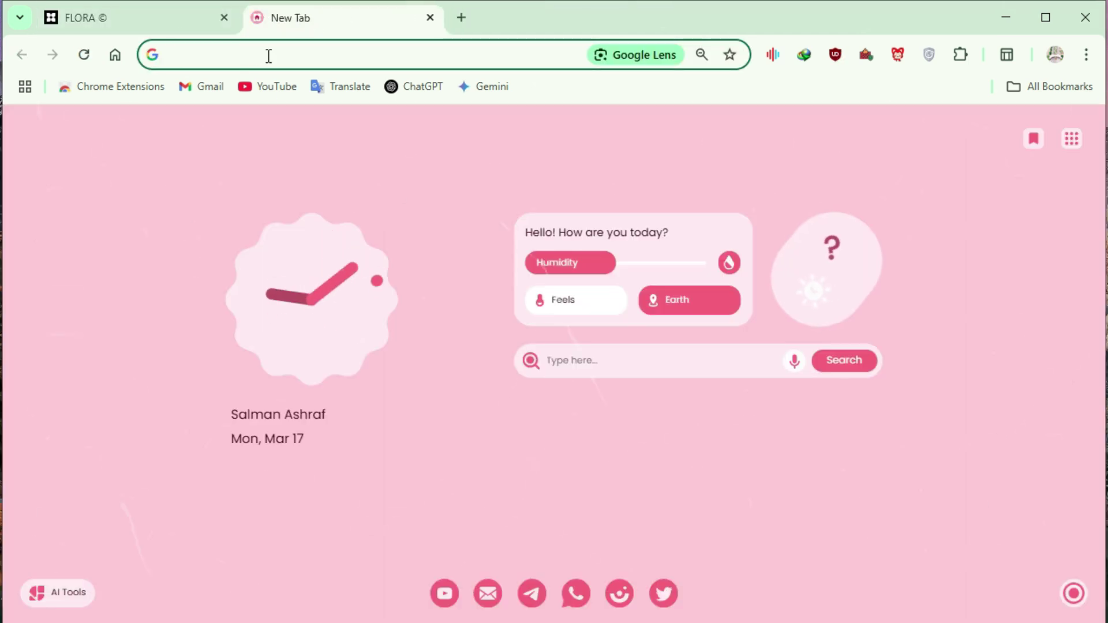
{"action": "type", "text": "tem"}
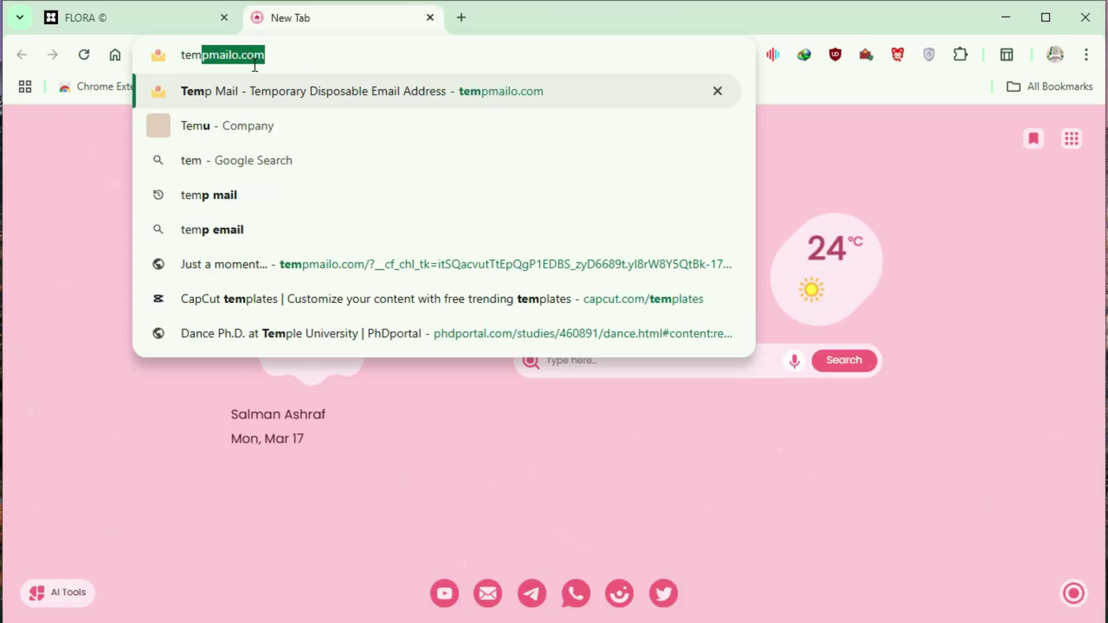
{"action": "type", "text": "p mail"}
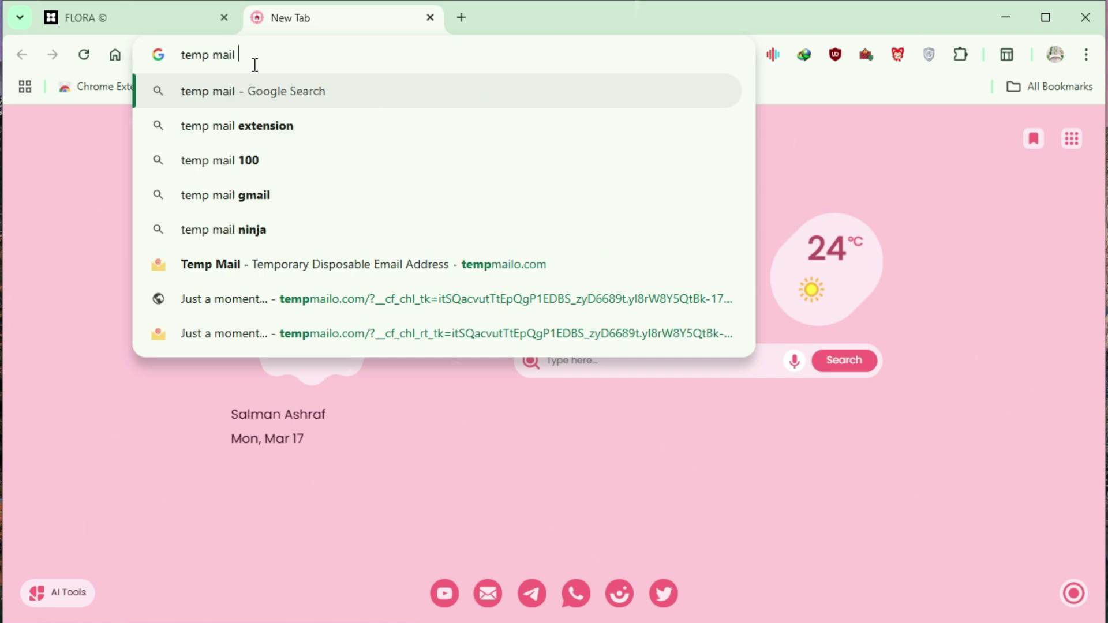
{"action": "type", "text": " adguard"}
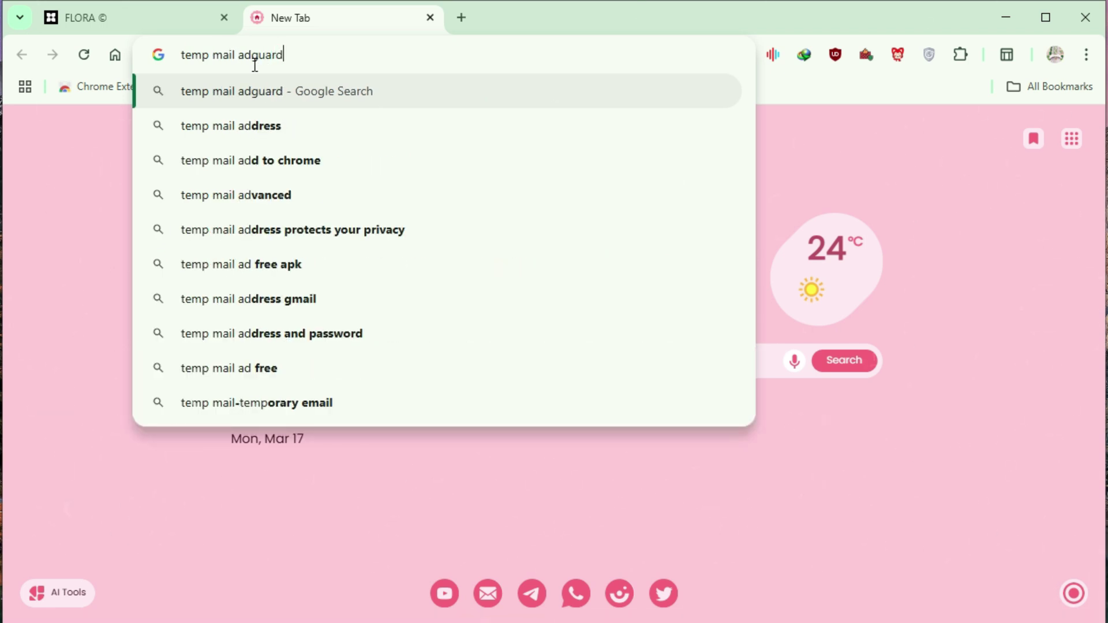
{"action": "key", "text": "Return"}
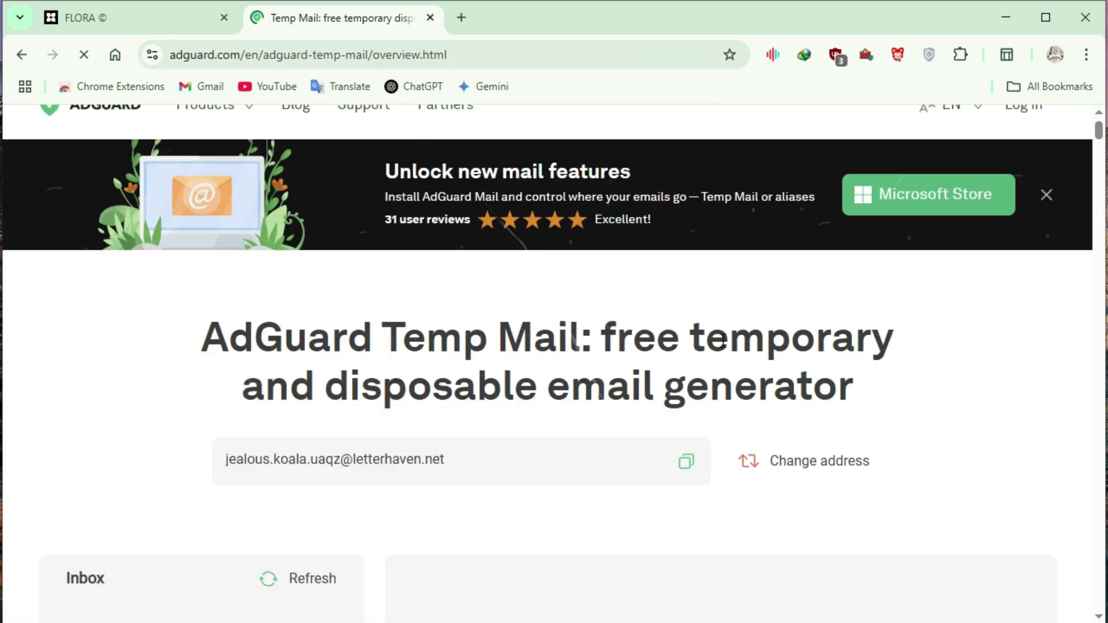
{"action": "scroll", "coordinate": [730, 331], "scroll_direction": "down", "scroll_amount": 3}
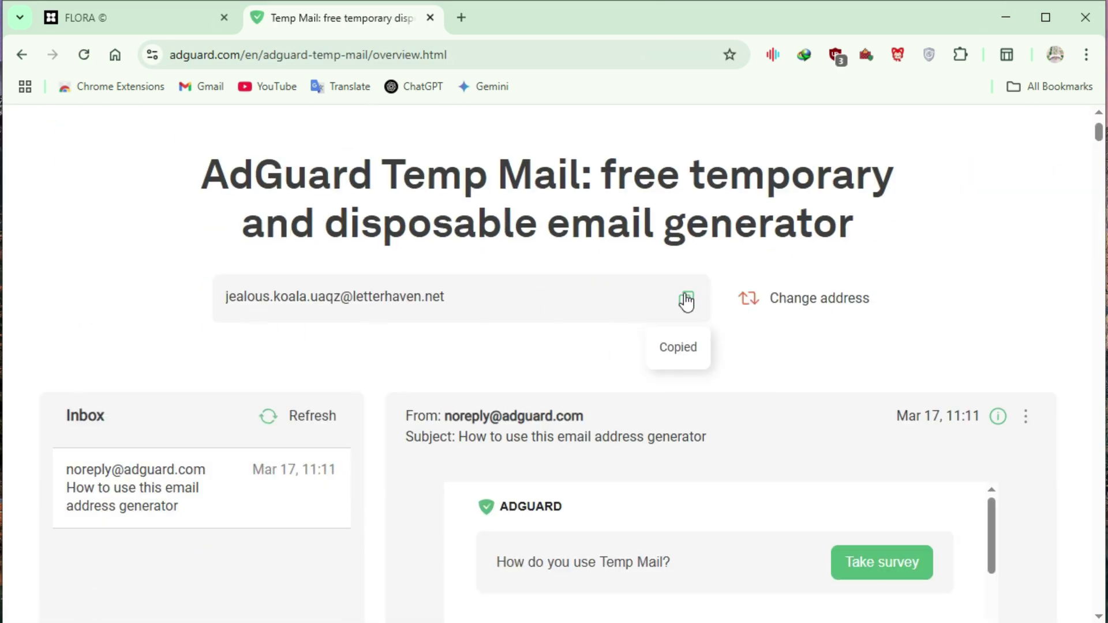
- On the Flora sign-up form, enter the temporary email and the first and last name
{"action": "left_click", "coordinate": [146, 19]}
{"action": "left_click", "coordinate": [460, 397]}
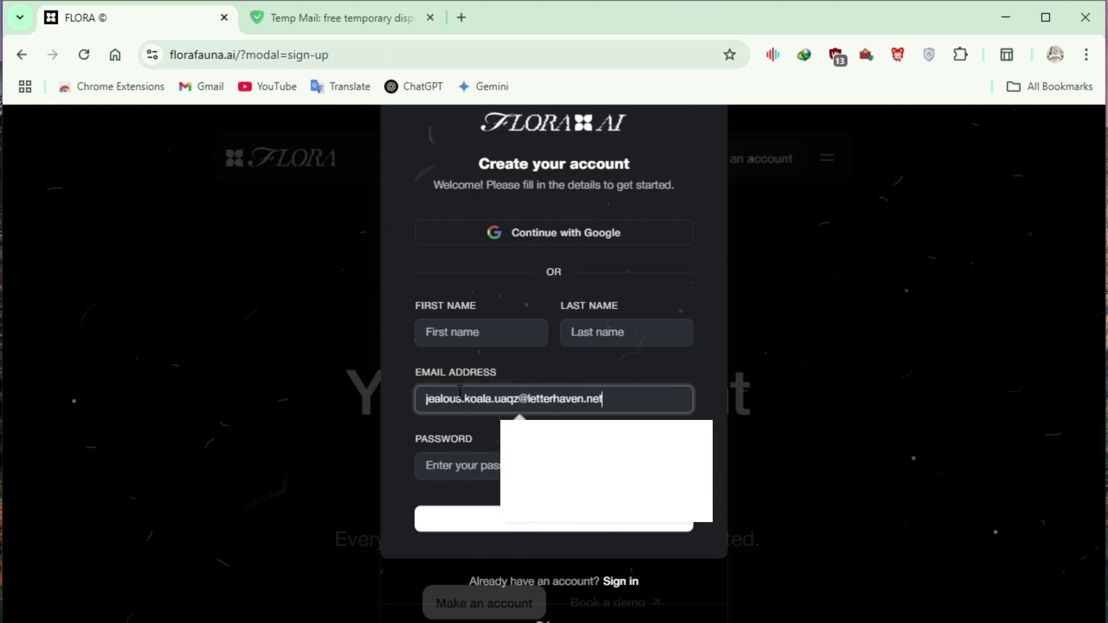
{"action": "left_click", "coordinate": [445, 340]}
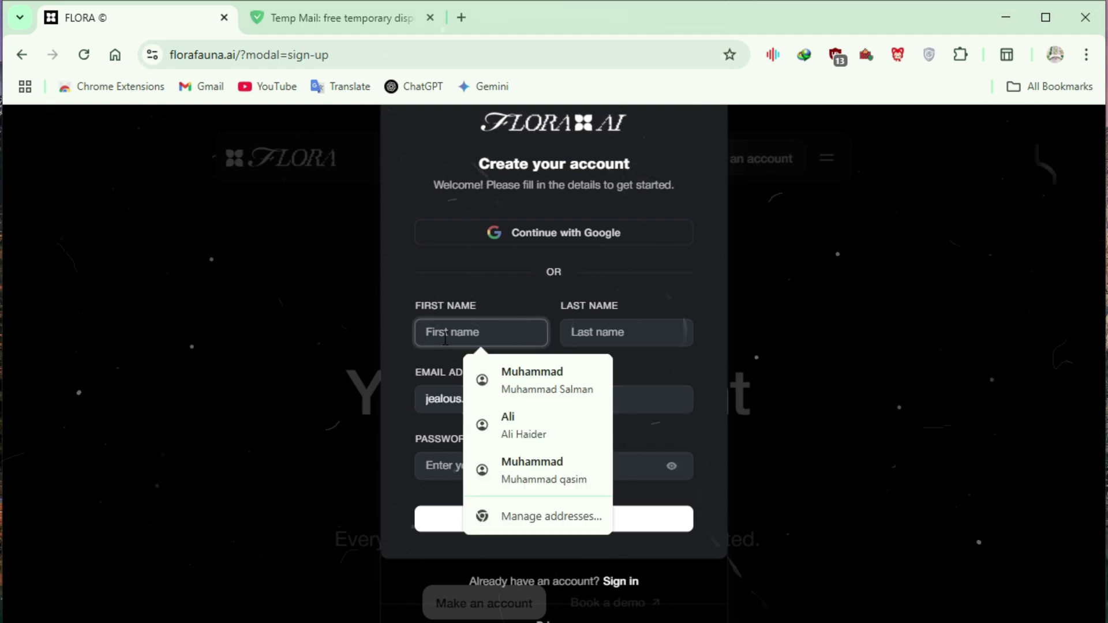
{"action": "type", "text": "Salman"}
{"action": "key", "text": "Tab"}
{"action": "type", "text": "Solut"}
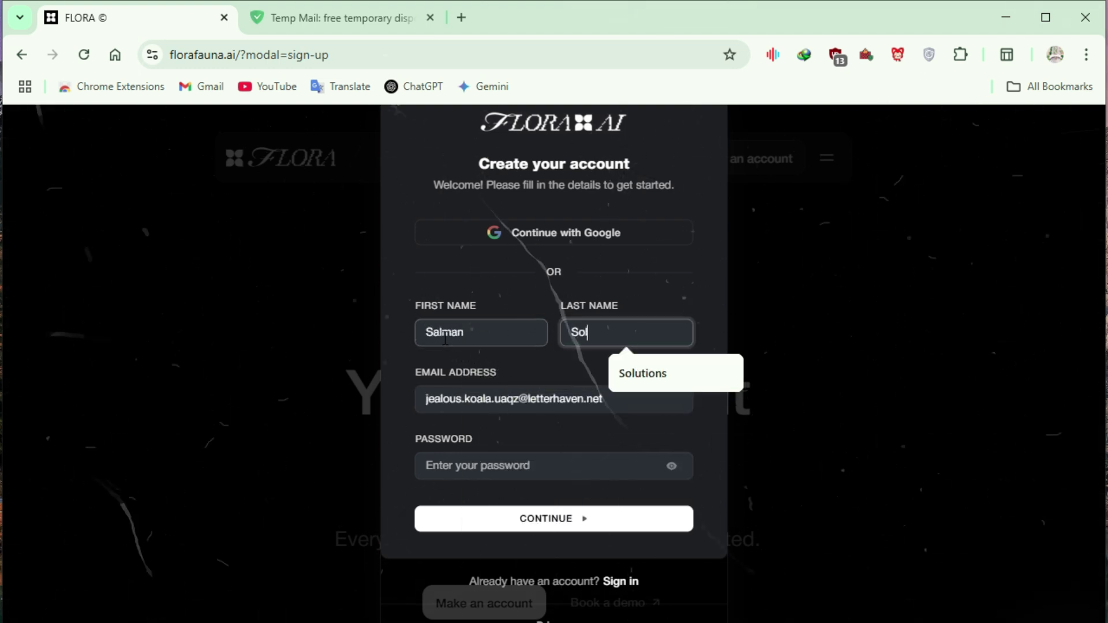
{"action": "type", "text": "ions"}
- Accept Chrome's suggested strong password and submit the sign-up form
{"action": "left_click", "coordinate": [466, 461]}
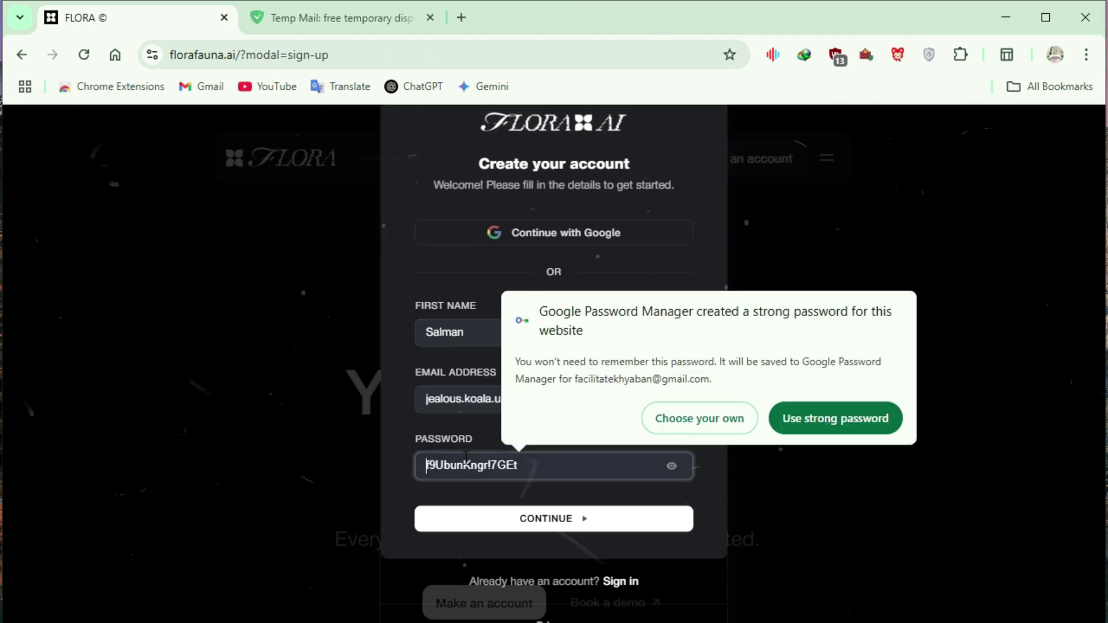
{"action": "left_click", "coordinate": [780, 418]}
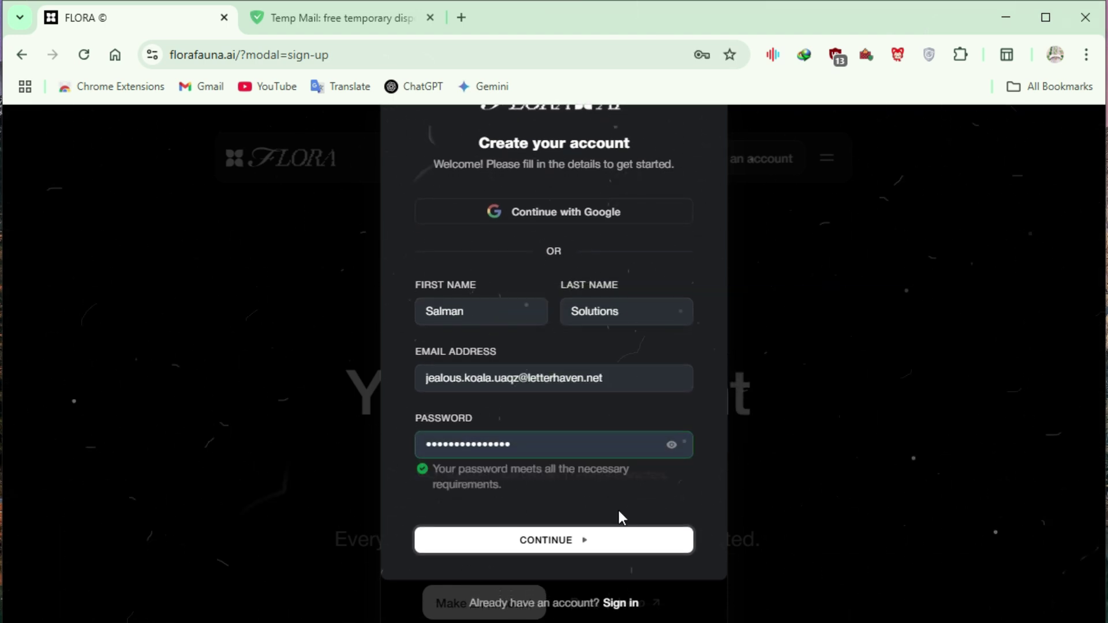
{"action": "left_click", "coordinate": [580, 547]}
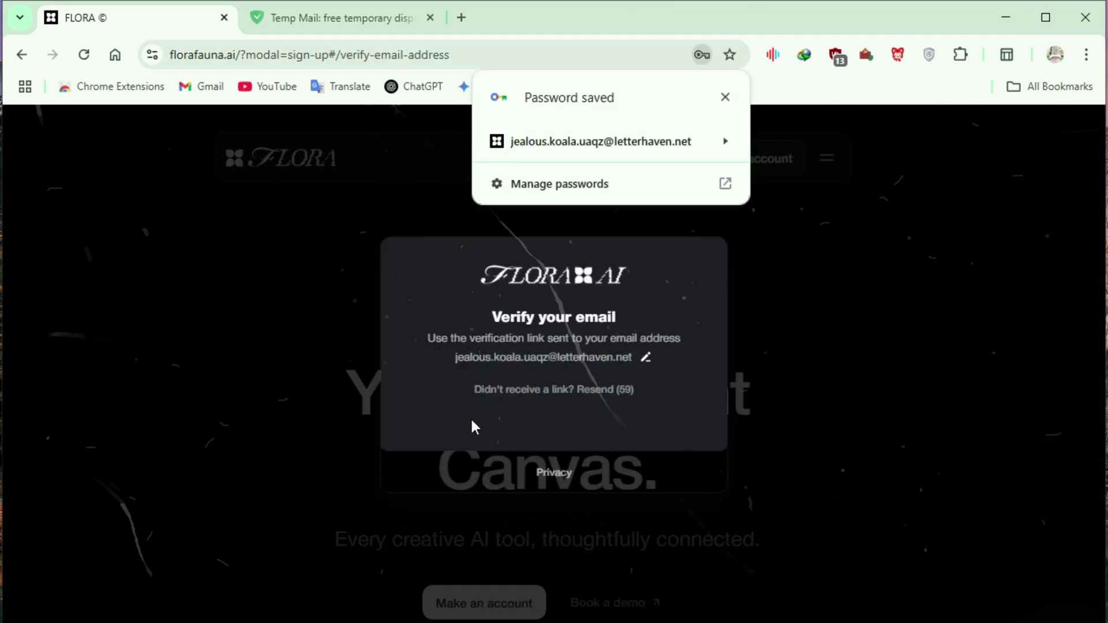
- Open the 'Your sign up link' email in Temp Mail and follow 'Sign up to flora'
{"action": "left_click", "coordinate": [324, 19]}
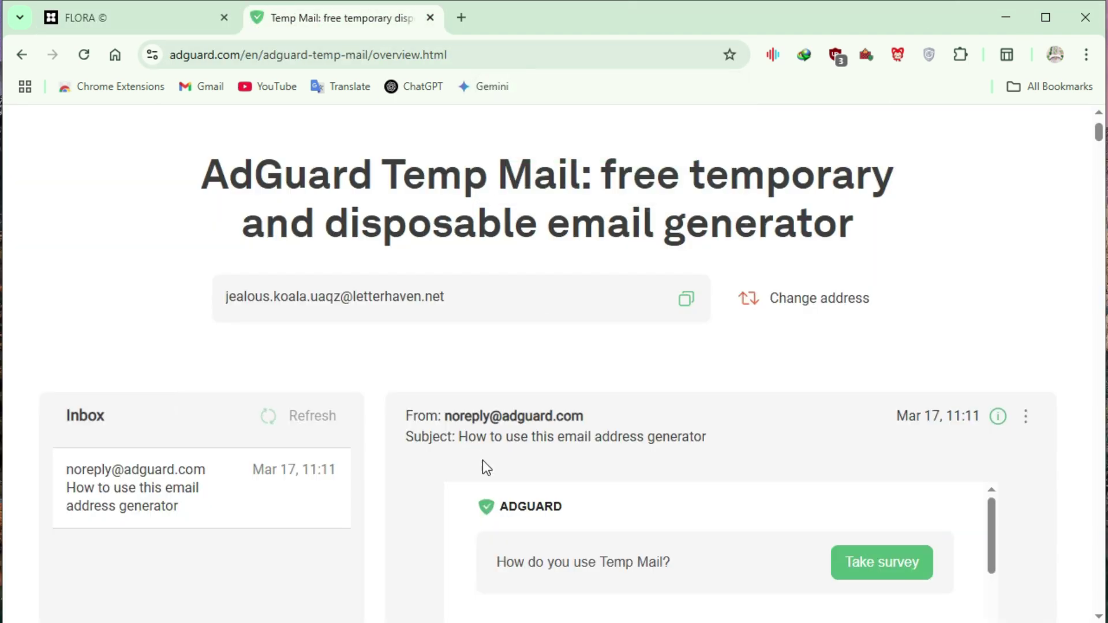
{"action": "scroll", "coordinate": [300, 347], "scroll_direction": "down", "scroll_amount": 5}
{"action": "left_click", "coordinate": [161, 235]}
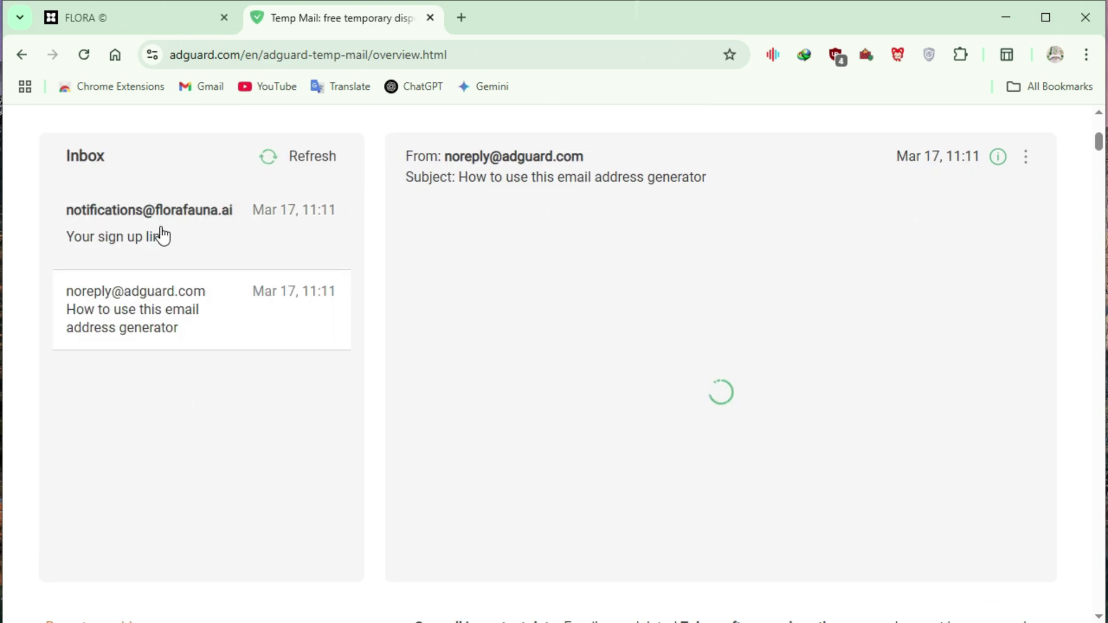
{"action": "scroll", "coordinate": [596, 413], "scroll_direction": "down", "scroll_amount": 2}
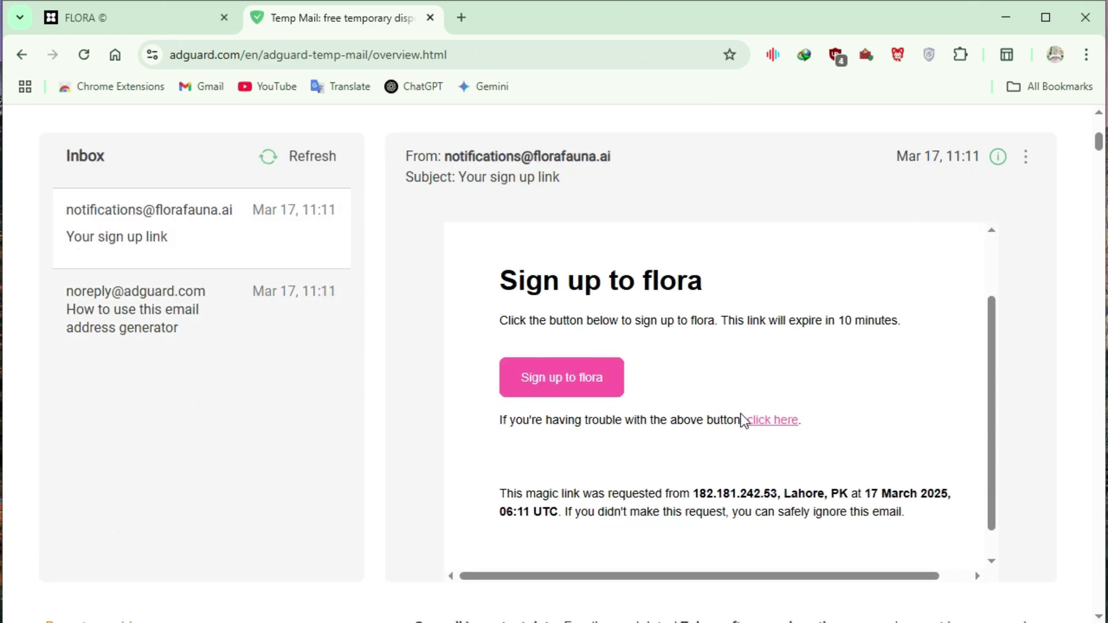
{"action": "left_click", "coordinate": [557, 387]}
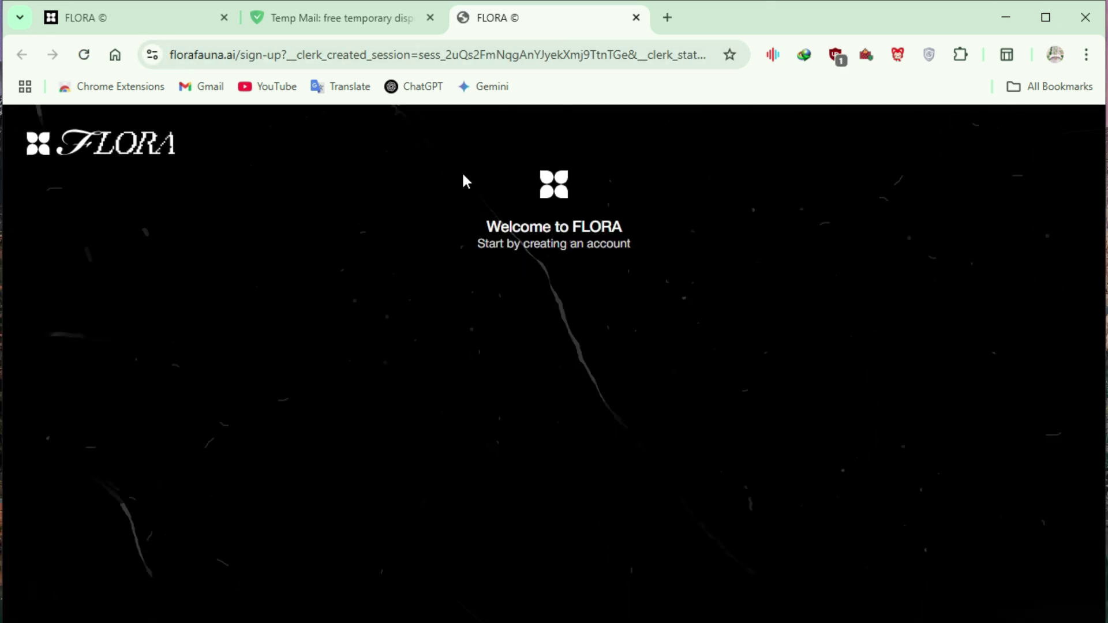
- Dismiss the survey, confirm 2,000 Starter-plan credits in Credits & Billing, and close it
{"action": "key", "text": "Escape"}
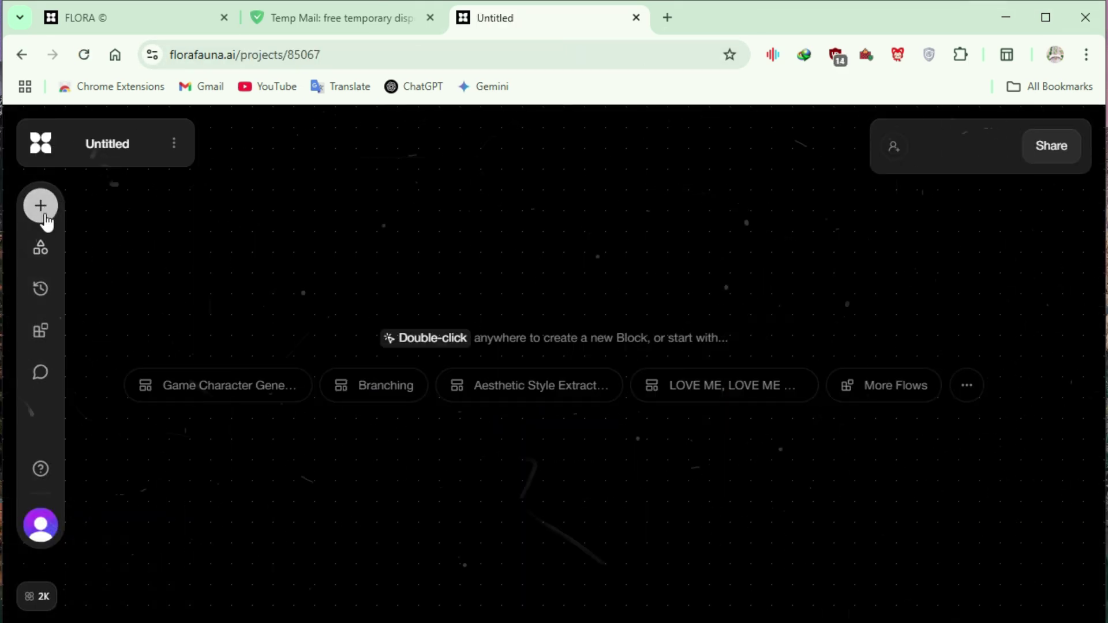
{"action": "left_click", "coordinate": [55, 584]}
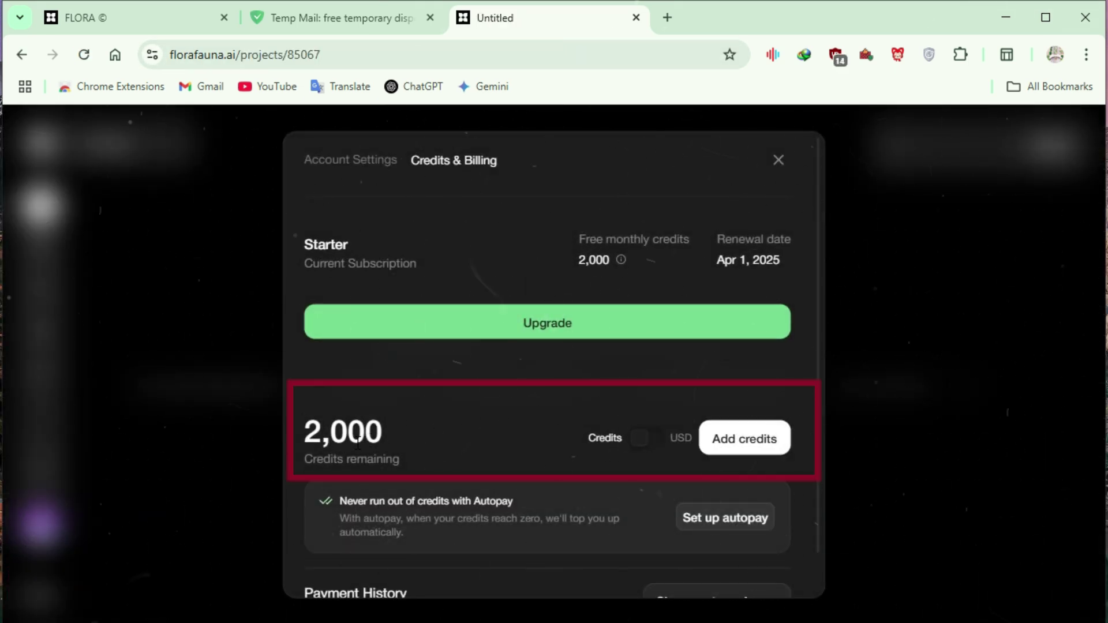
{"action": "scroll", "coordinate": [780, 248], "scroll_direction": "down", "scroll_amount": 1}
{"action": "left_click", "coordinate": [774, 164]}
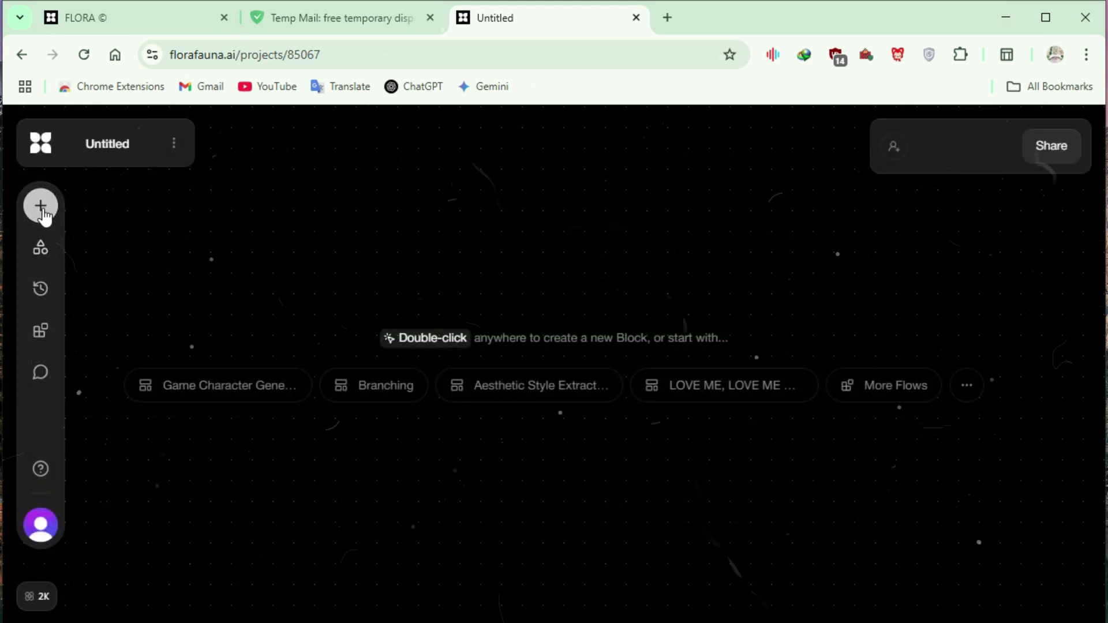
- Add a Video block and paste the prompt of a woman bathing in a golden-hour lake
{"action": "left_click", "coordinate": [41, 208]}
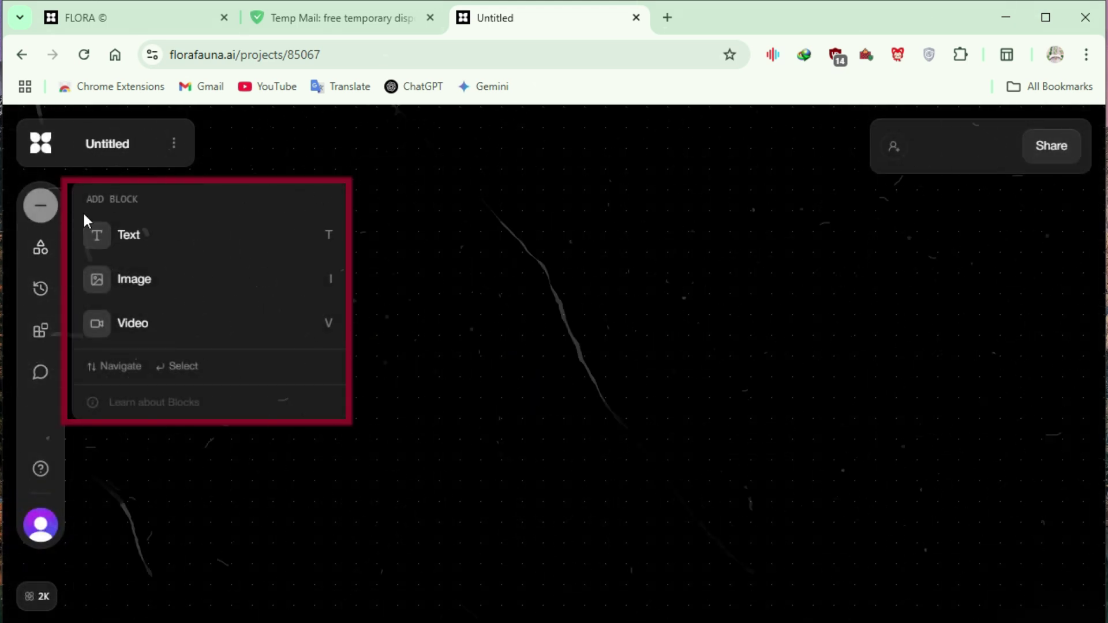
{"action": "left_click", "coordinate": [164, 328]}
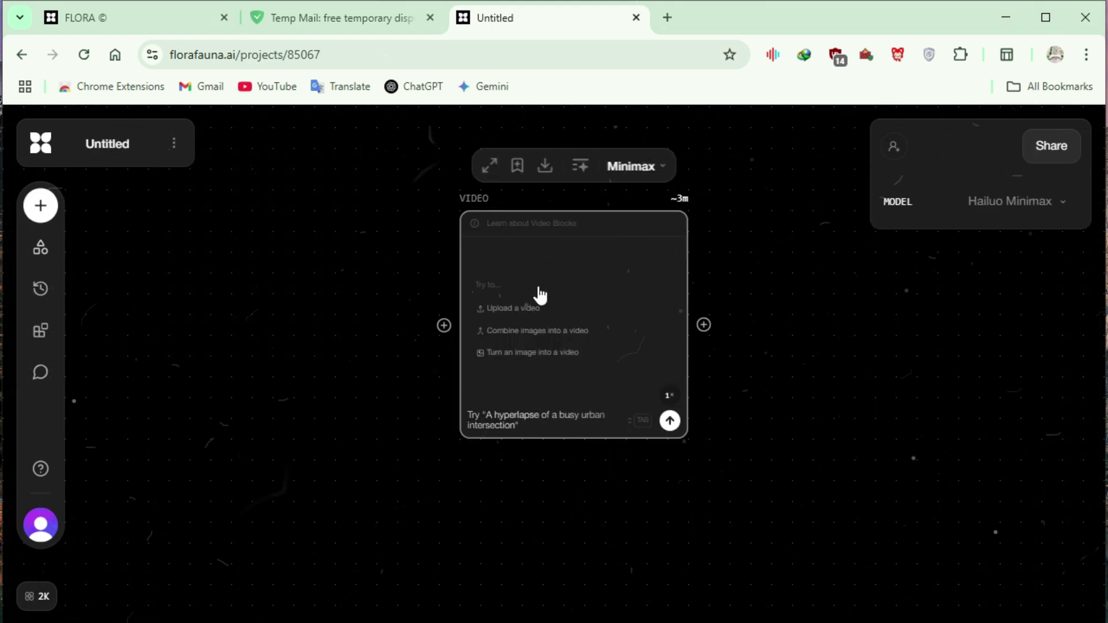
{"action": "scroll", "coordinate": [524, 344], "scroll_direction": "up", "scroll_amount": 5}
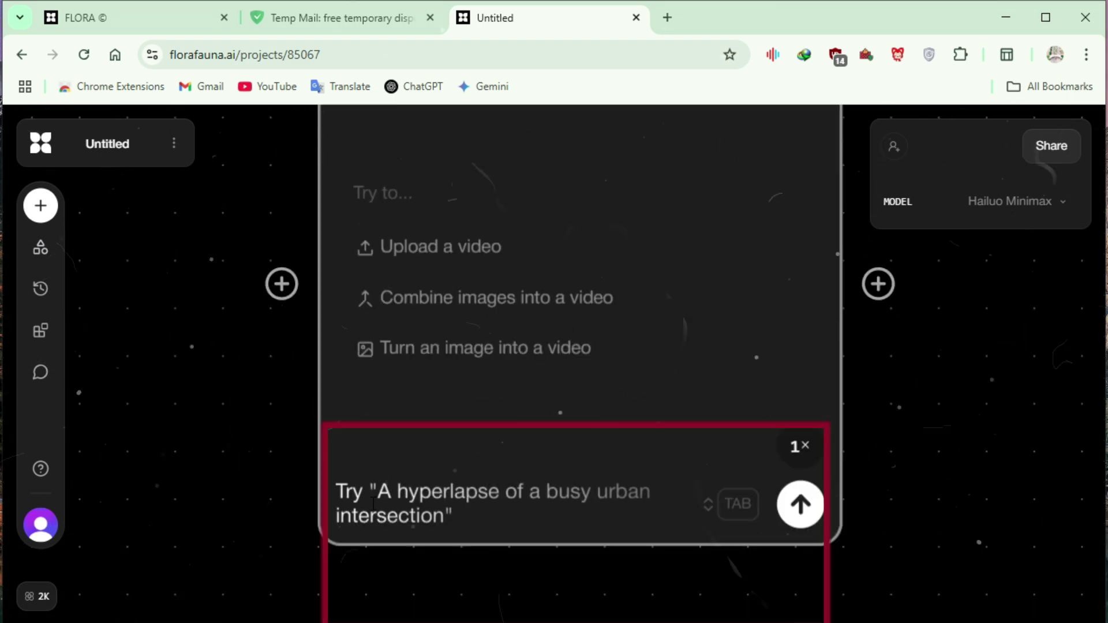
{"action": "key", "text": "ctrl+v"}
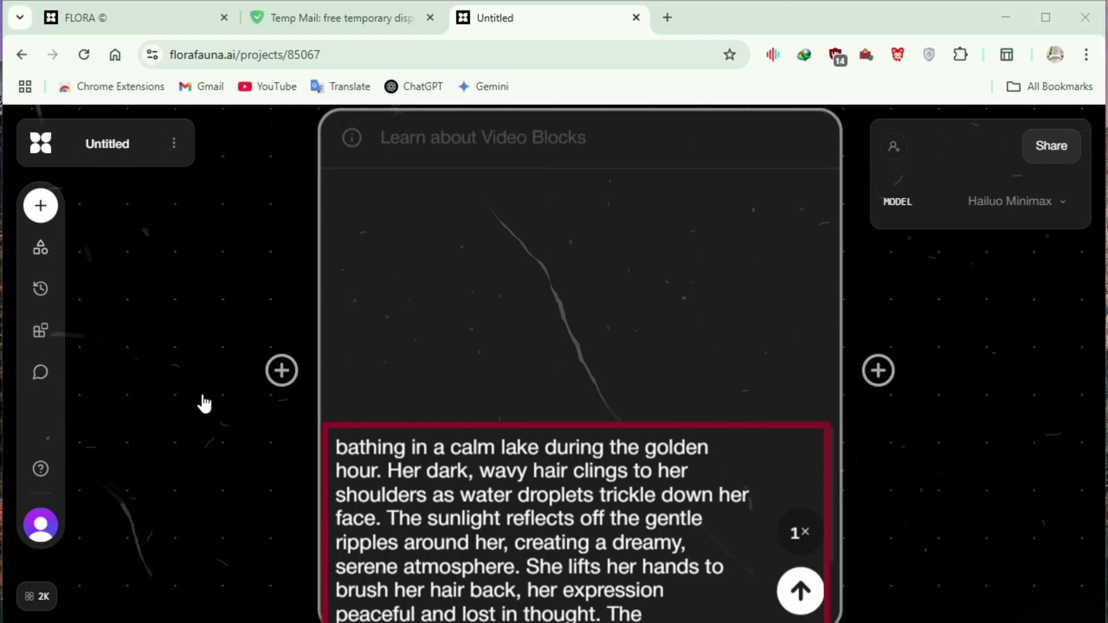
{"action": "scroll", "coordinate": [446, 380], "scroll_direction": "down", "scroll_amount": 3}
{"action": "scroll", "coordinate": [445, 380], "scroll_direction": "down", "scroll_amount": 3}
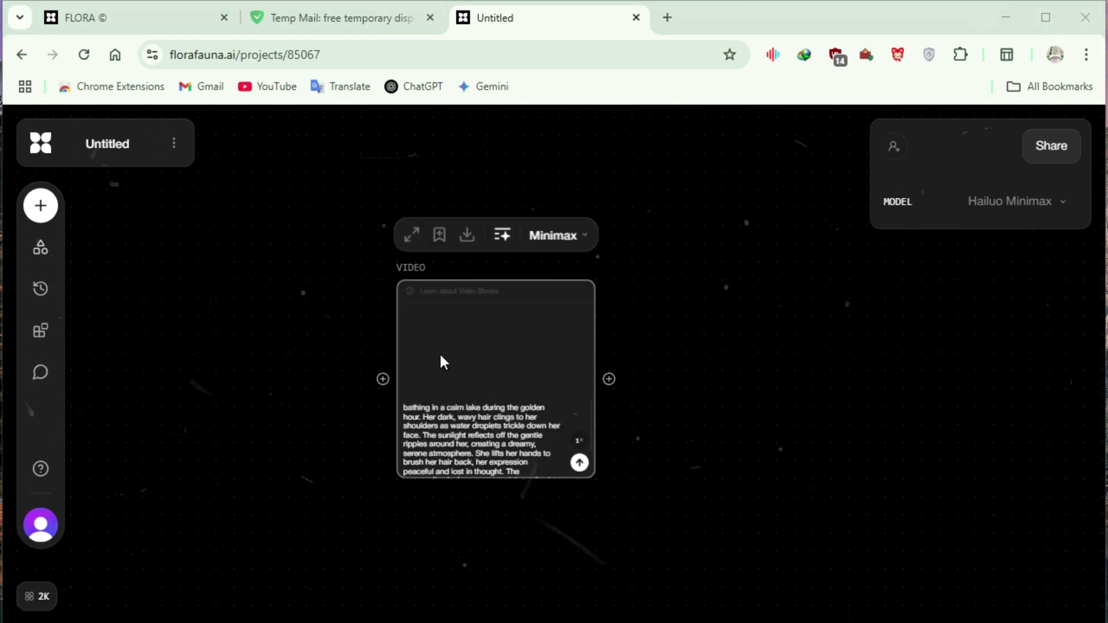
{"action": "scroll", "coordinate": [498, 296], "scroll_direction": "down", "scroll_amount": 2}
{"action": "scroll", "coordinate": [562, 423], "scroll_direction": "up", "scroll_amount": 3}
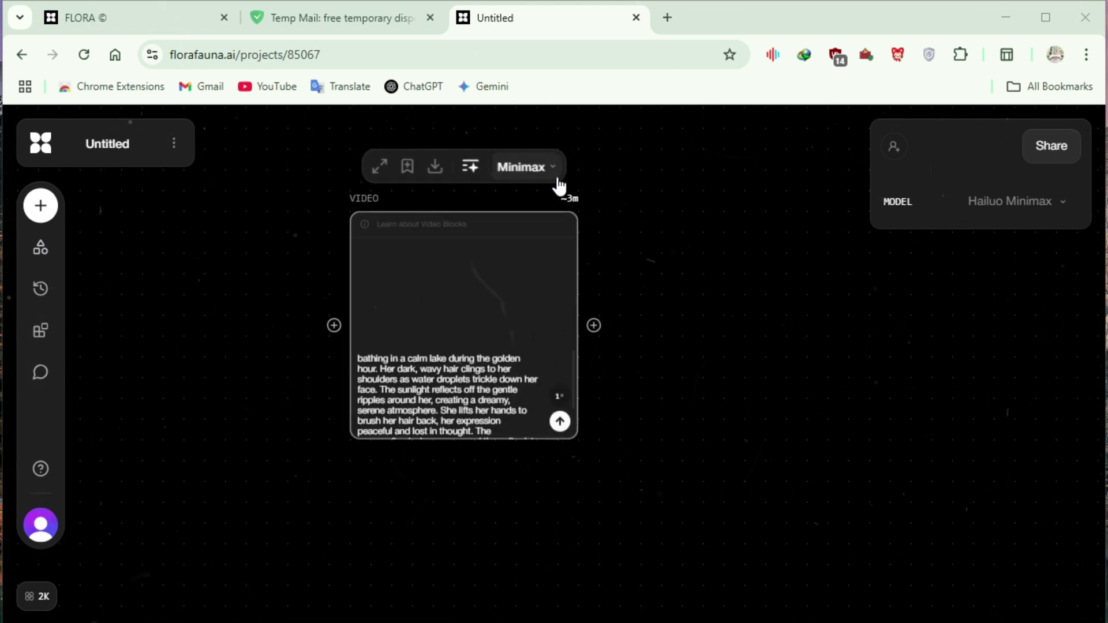
- Keep the Hailuo Minimax model and generate the lakeside video
{"action": "left_click", "coordinate": [549, 169]}
{"action": "left_click", "coordinate": [662, 228]}
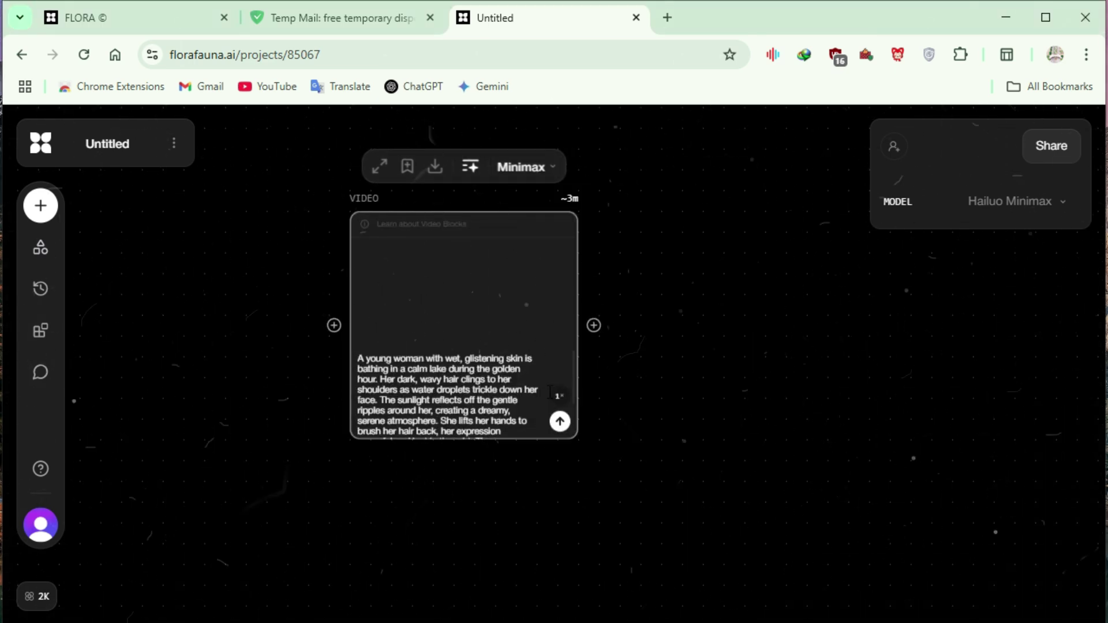
{"action": "left_click", "coordinate": [560, 422]}
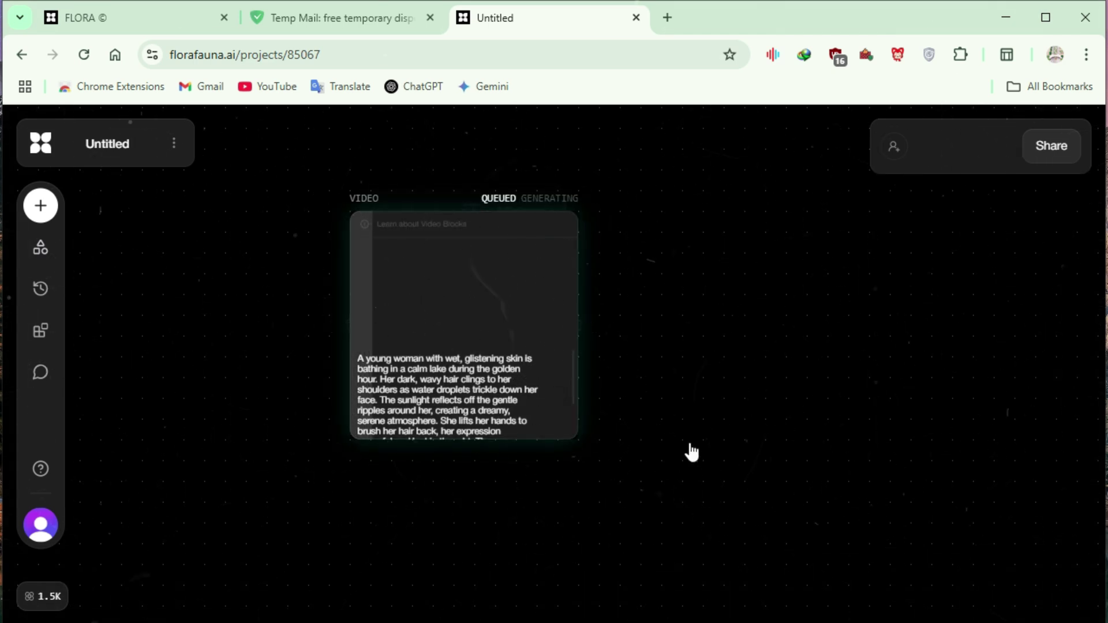
- Add an Image block and arrange it right beside the video block
{"action": "left_click", "coordinate": [40, 206]}
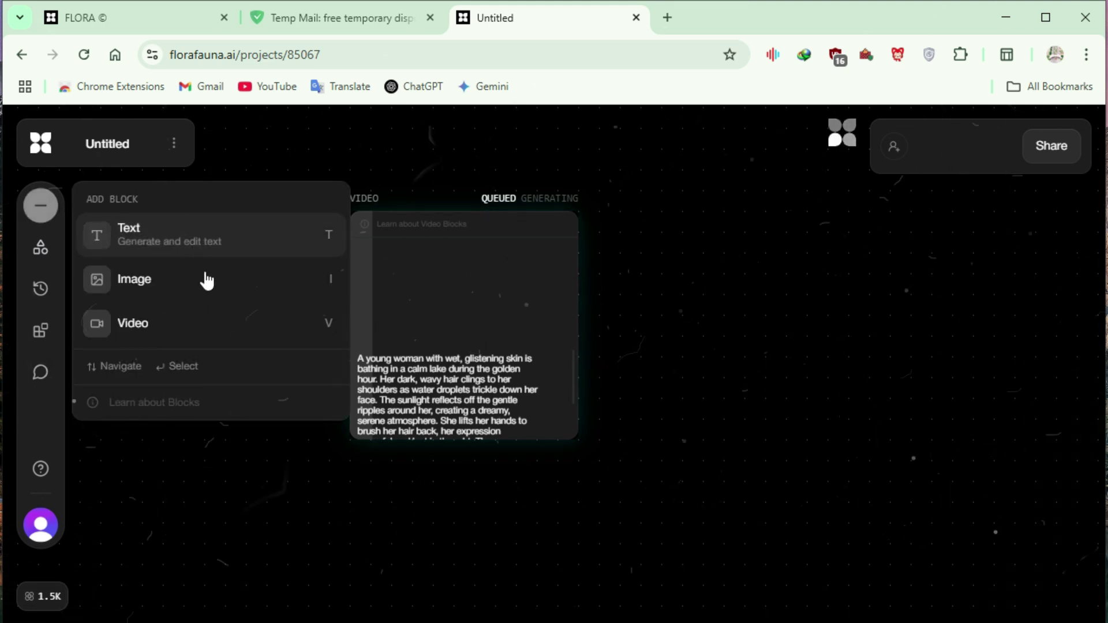
{"action": "left_click", "coordinate": [207, 293]}
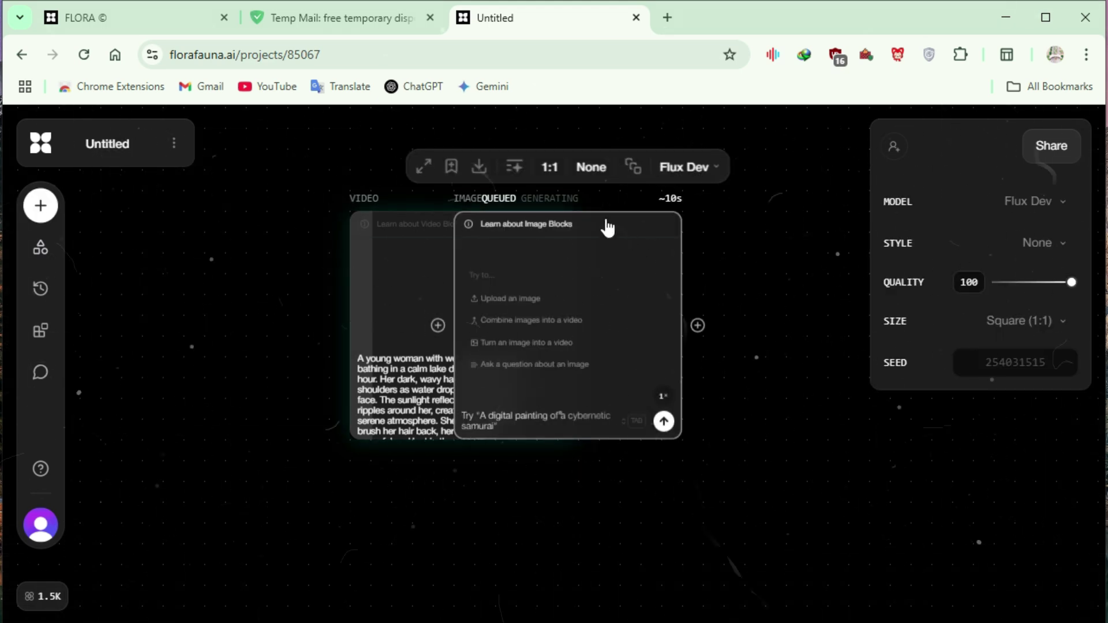
{"action": "left_click_drag", "start_coordinate": [782, 324], "coordinate": [726, 265]}
{"action": "left_click_drag", "start_coordinate": [387, 252], "coordinate": [116, 230]}
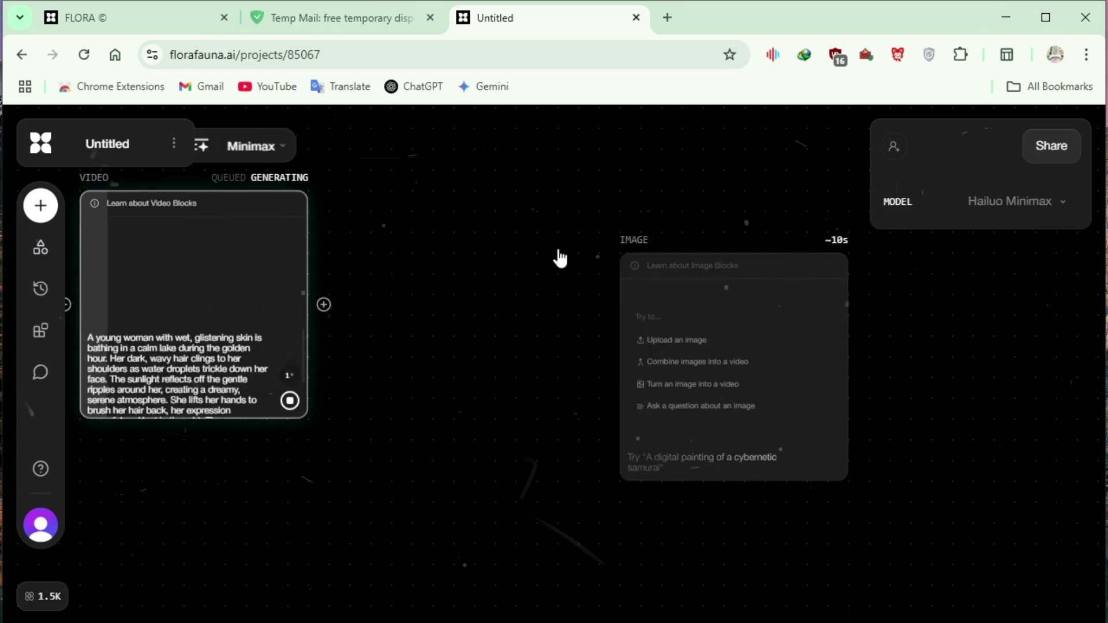
{"action": "left_click_drag", "start_coordinate": [738, 238], "coordinate": [488, 176]}
- Upload the 12123 portrait photo from Downloads into the image block
{"action": "left_click", "coordinate": [425, 278]}
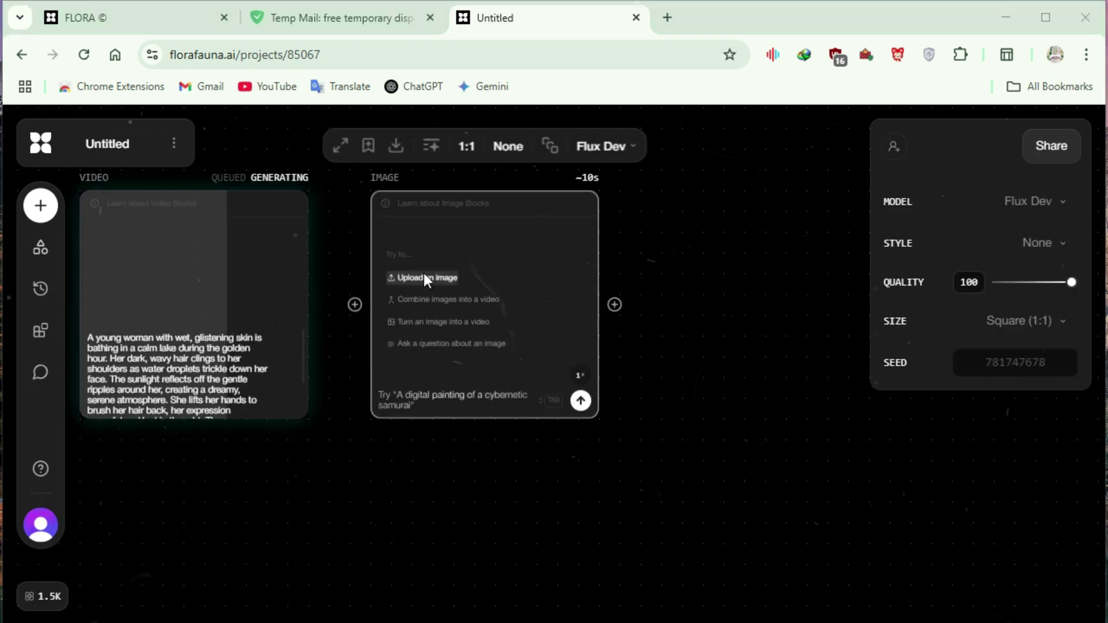
{"action": "left_click", "coordinate": [234, 169]}
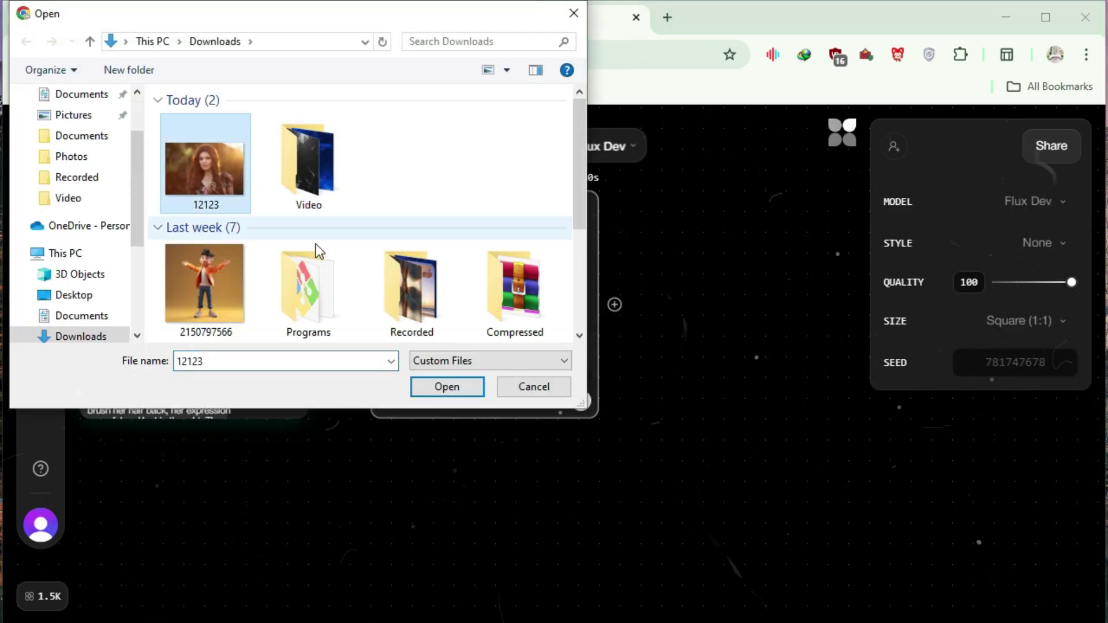
{"action": "left_click", "coordinate": [457, 392]}
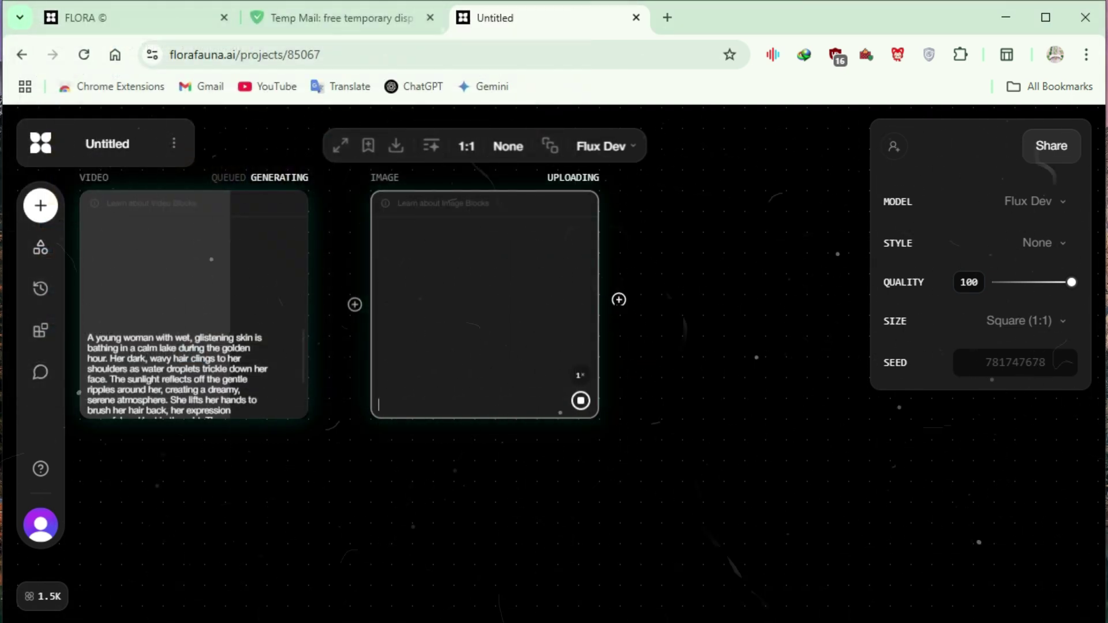
{"action": "left_click_drag", "start_coordinate": [615, 306], "coordinate": [710, 253]}
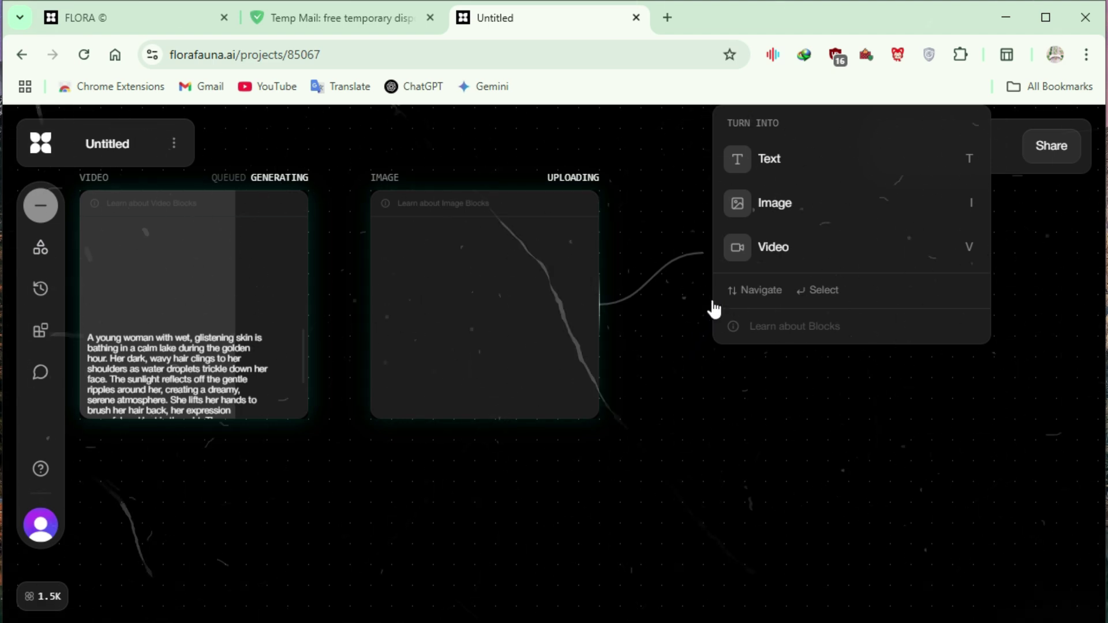
- Turn the image's connection into a new Video 1 block with the golden-hour portrait prompt
{"action": "left_click", "coordinate": [786, 246]}
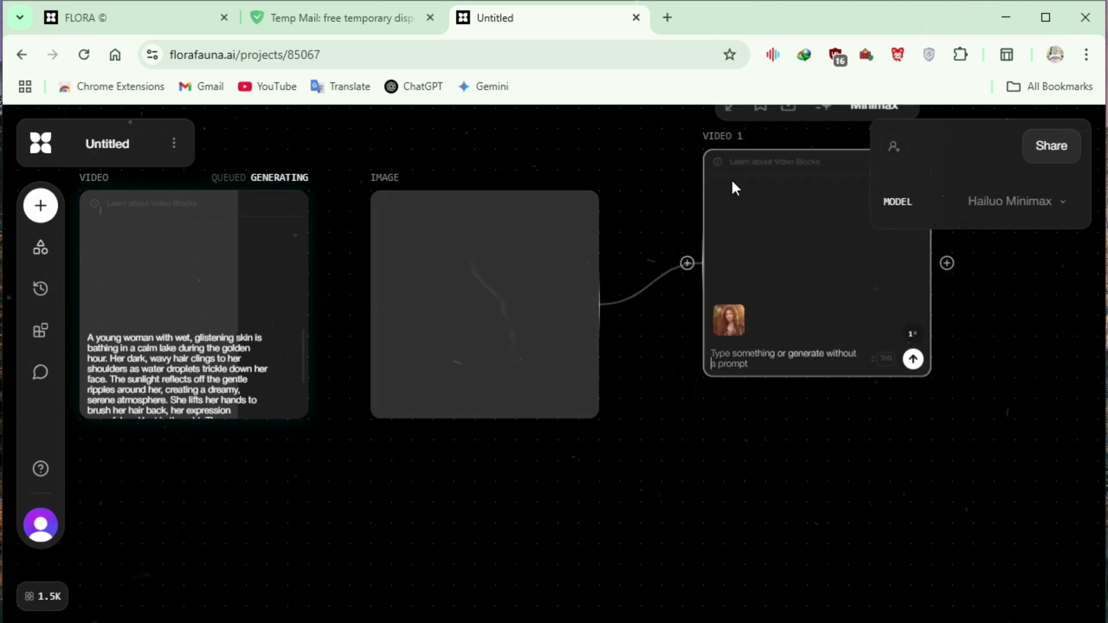
{"action": "key", "text": "ctrl+v"}
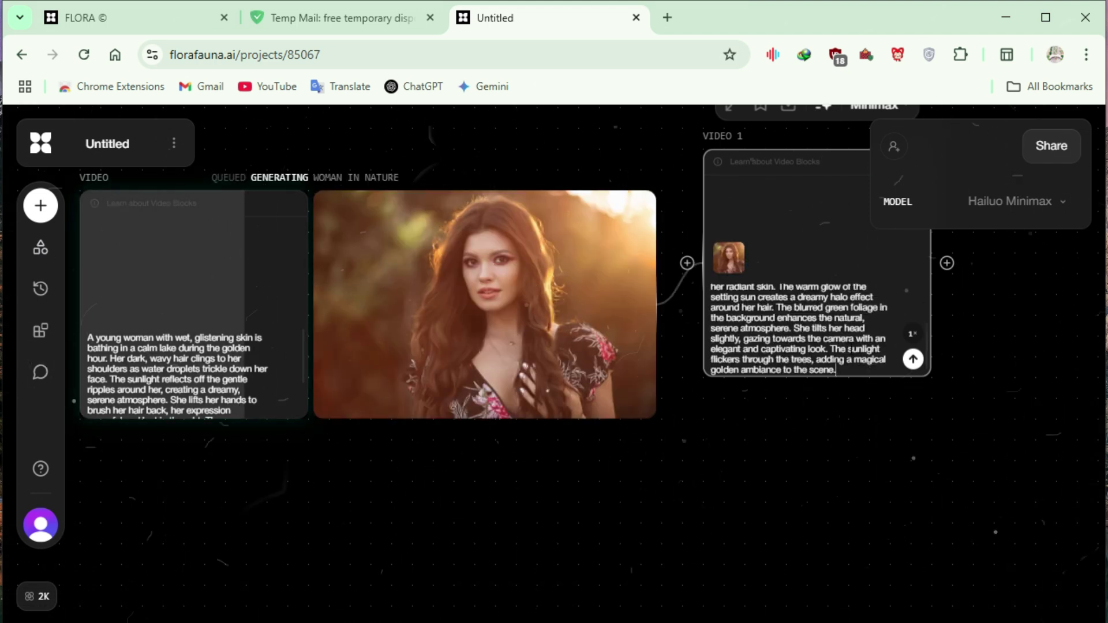
{"action": "scroll", "coordinate": [808, 329], "scroll_direction": "up", "scroll_amount": 3}
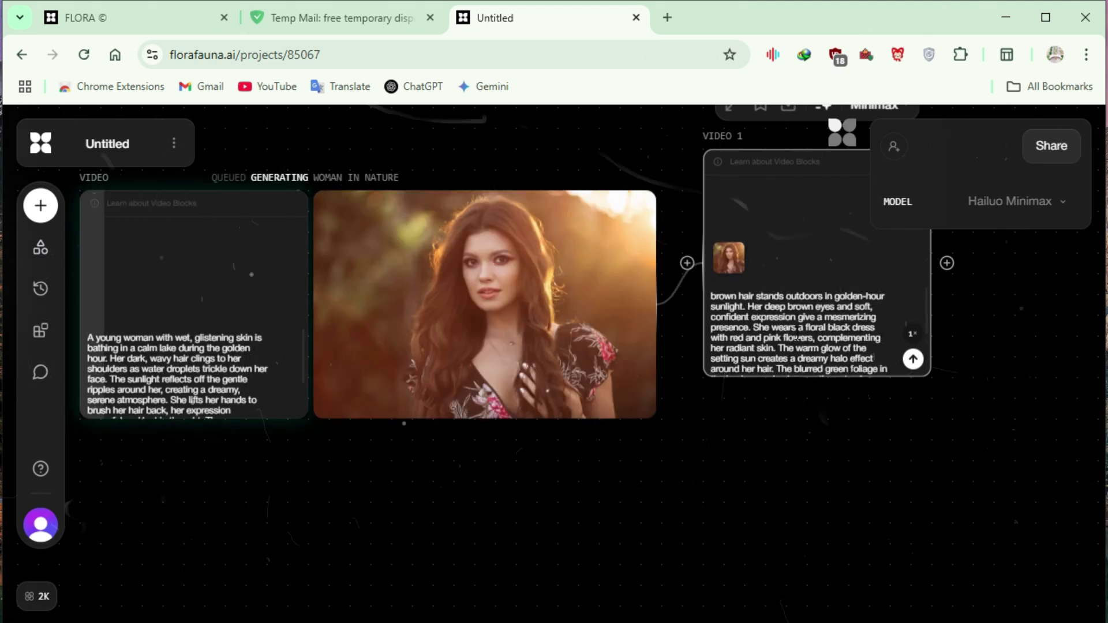
- Generate the golden-hour portrait video and add another video block
{"action": "left_click", "coordinate": [914, 359]}
{"action": "left_click", "coordinate": [41, 205]}
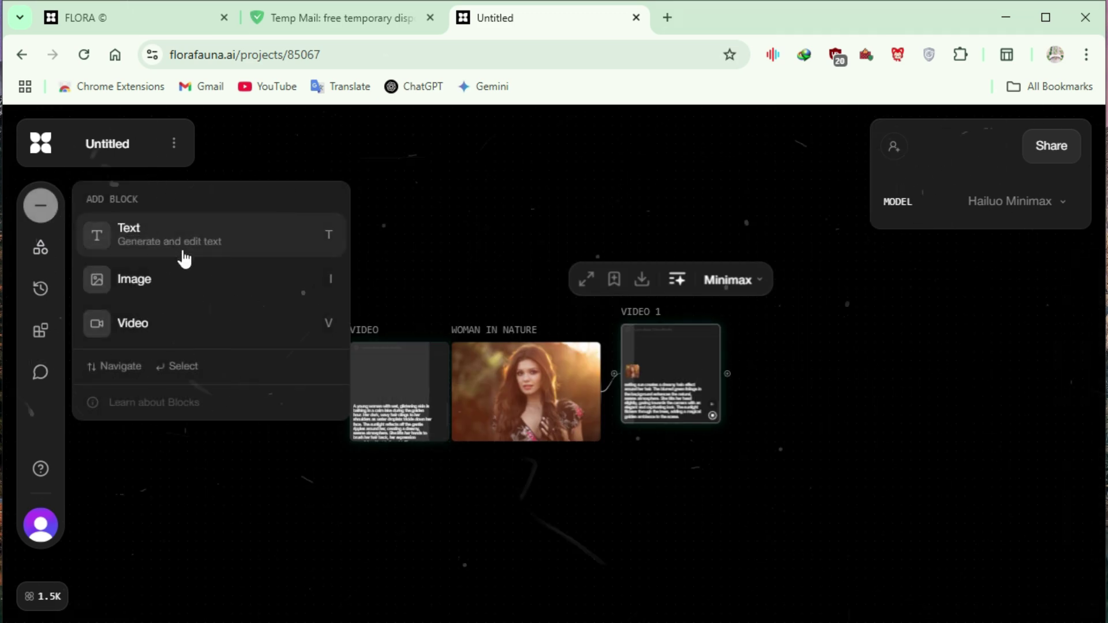
{"action": "left_click", "coordinate": [189, 340]}
- Switch the new block to Kling Pro 1.5 and paste the steampunk inventor prompt
{"action": "left_click", "coordinate": [620, 172]}
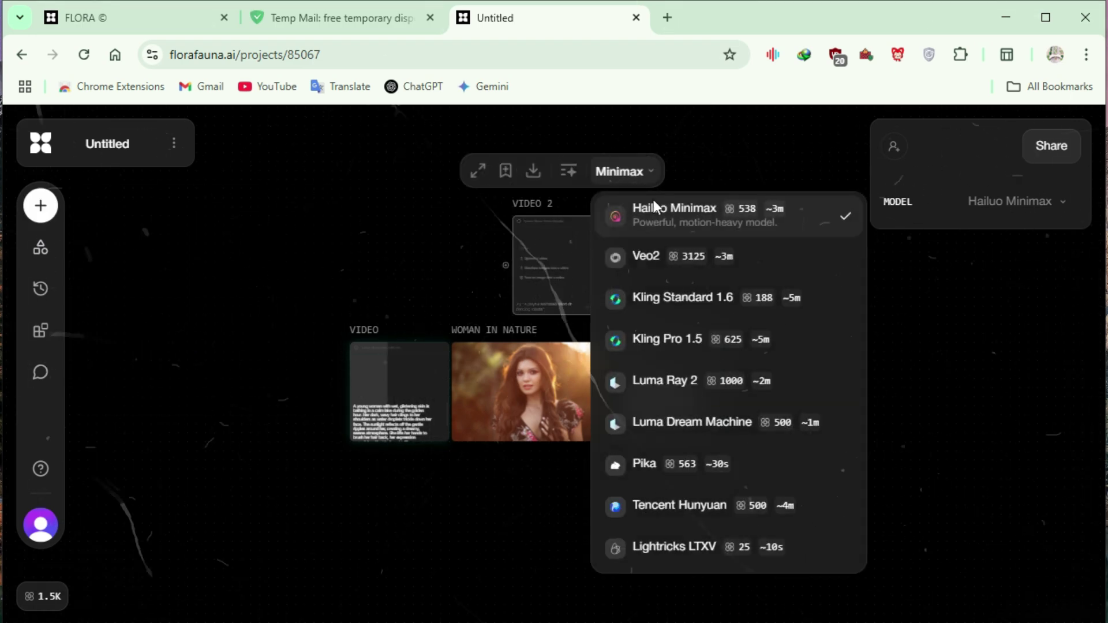
{"action": "left_click", "coordinate": [720, 345]}
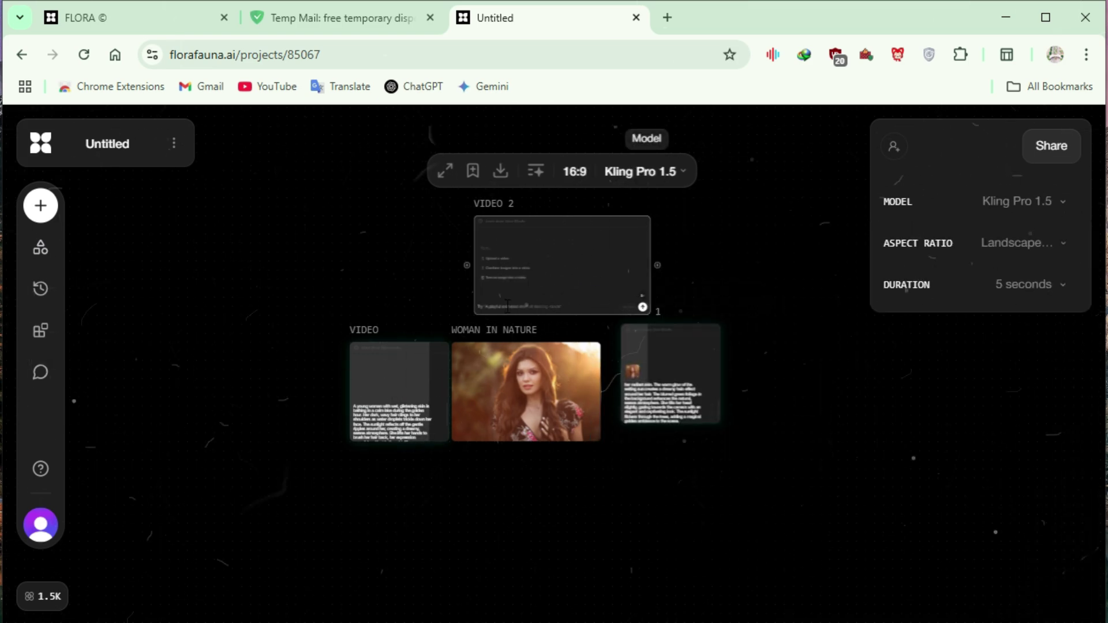
{"action": "scroll", "coordinate": [507, 305], "scroll_direction": "up", "scroll_amount": 10}
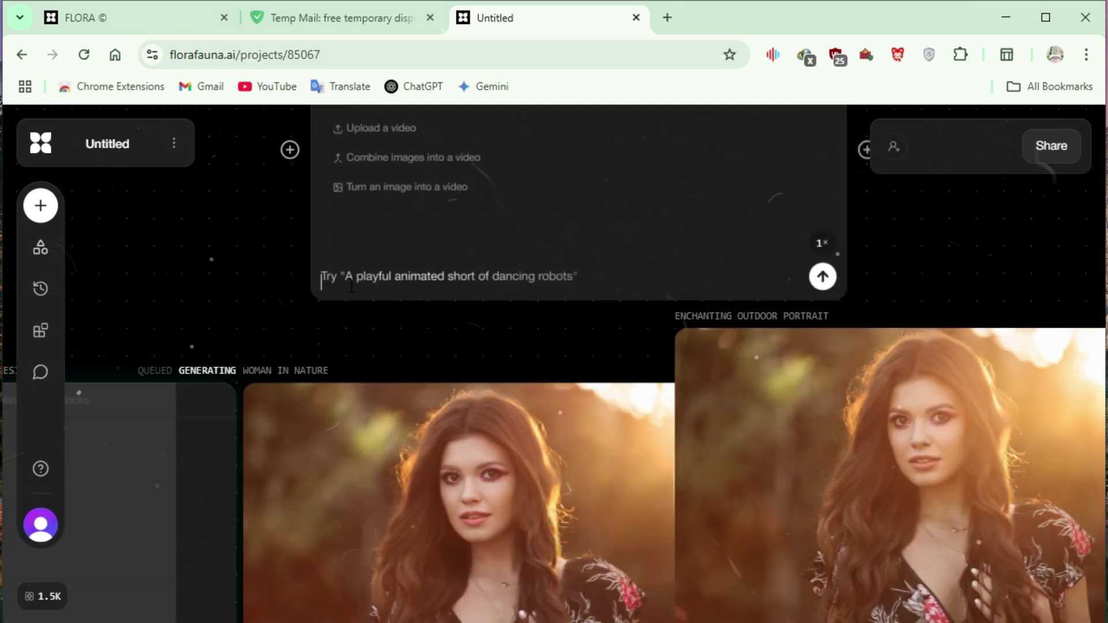
{"action": "type", "text": "A young inventor, Leo, navigates his cluttered, steampunk-inspired workshop, where every step triggers a chain reaction of mechanical chaos. As he reaches for his morning coffee perched on a high shelf, gears spin, robotic arms misfire, and bouncing contraptions send tools flying. His journey becomes an intricate dance of dodging, tinkering, and improvising, using his own quirky inventions to outsmart the unpredictable environment. With expressive movements and exaggerated physics, the scene unfolds like a playful Rube Goldberg machine, culminating in a victorious sip—only for his self-heating mug to overheat, making him jump in surprise."}
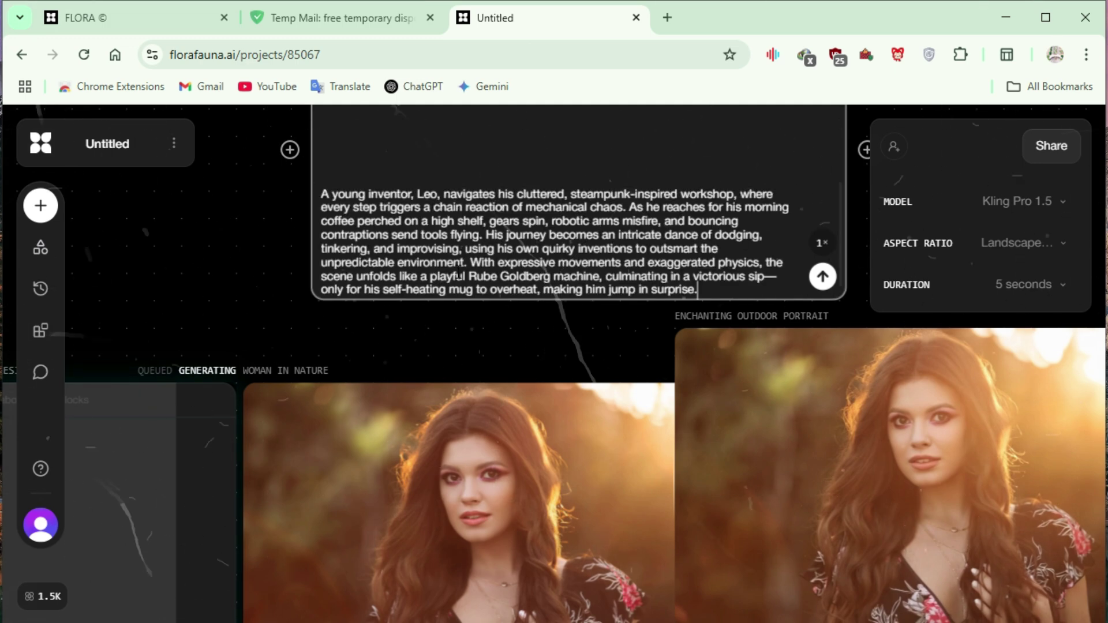
{"action": "left_click", "coordinate": [817, 282]}
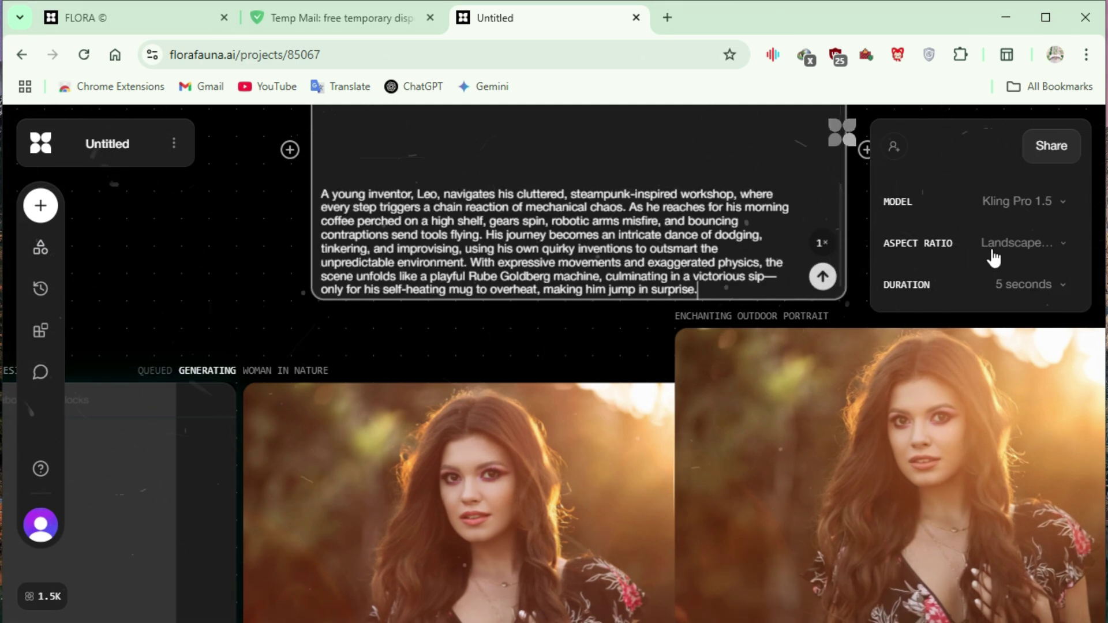
- Set Portrait (9:16) aspect ratio and 10-second duration, then generate the steampunk video
{"action": "left_click", "coordinate": [1015, 245]}
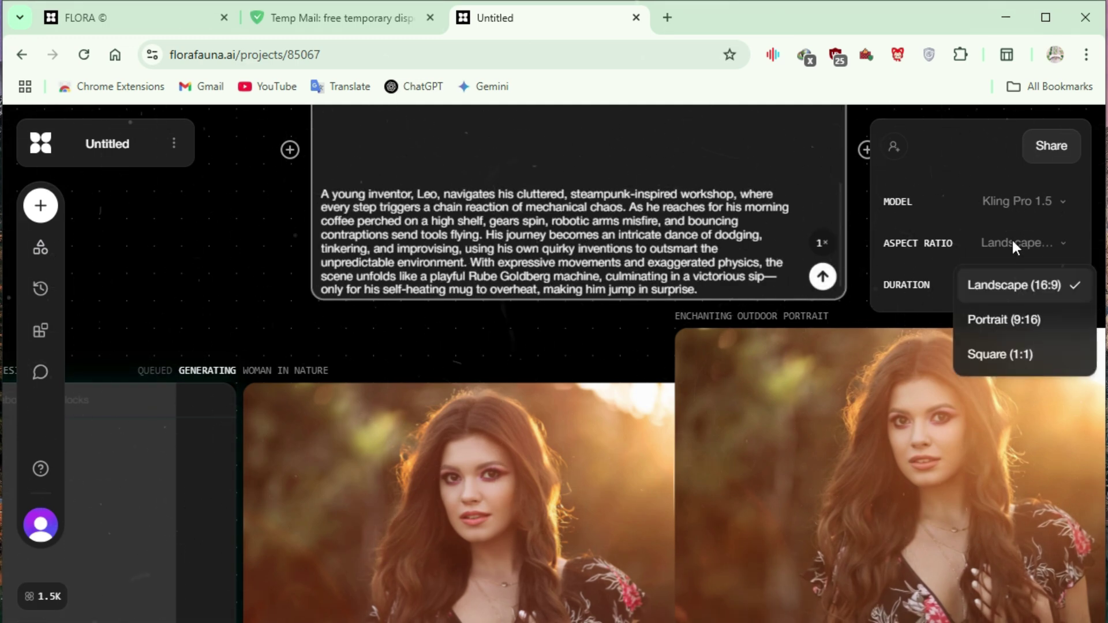
{"action": "left_click", "coordinate": [1020, 319]}
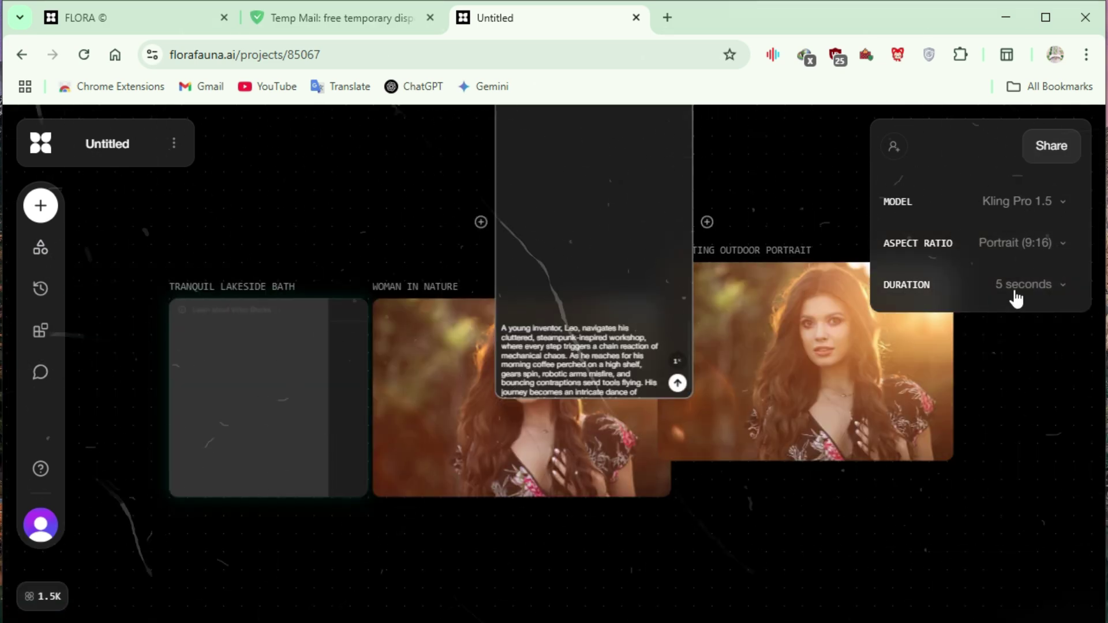
{"action": "left_click", "coordinate": [1015, 292]}
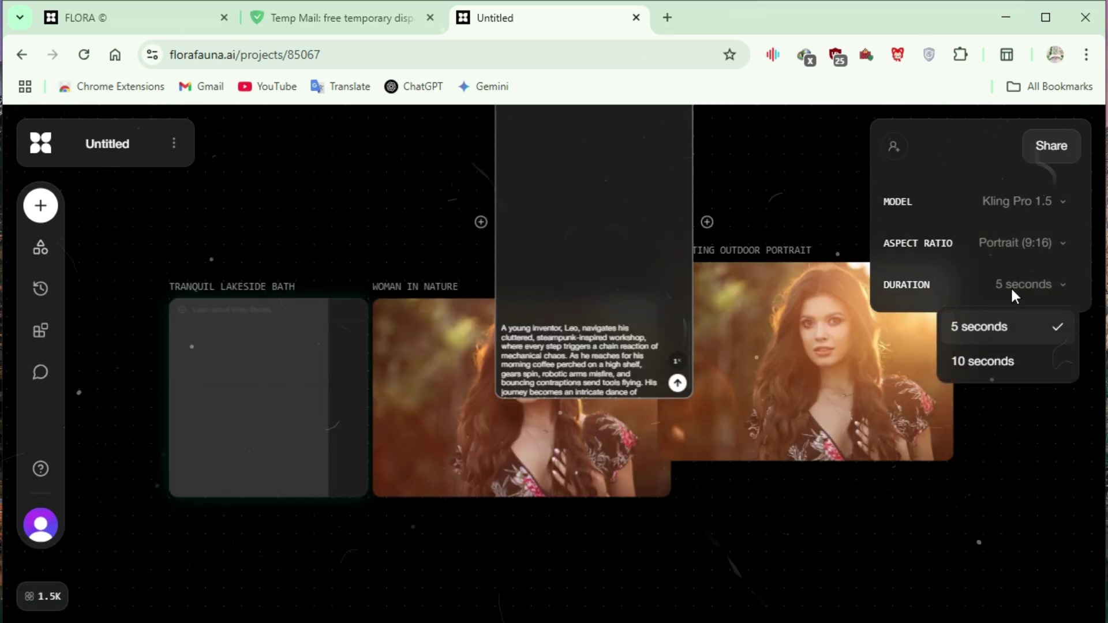
{"action": "left_click", "coordinate": [983, 363]}
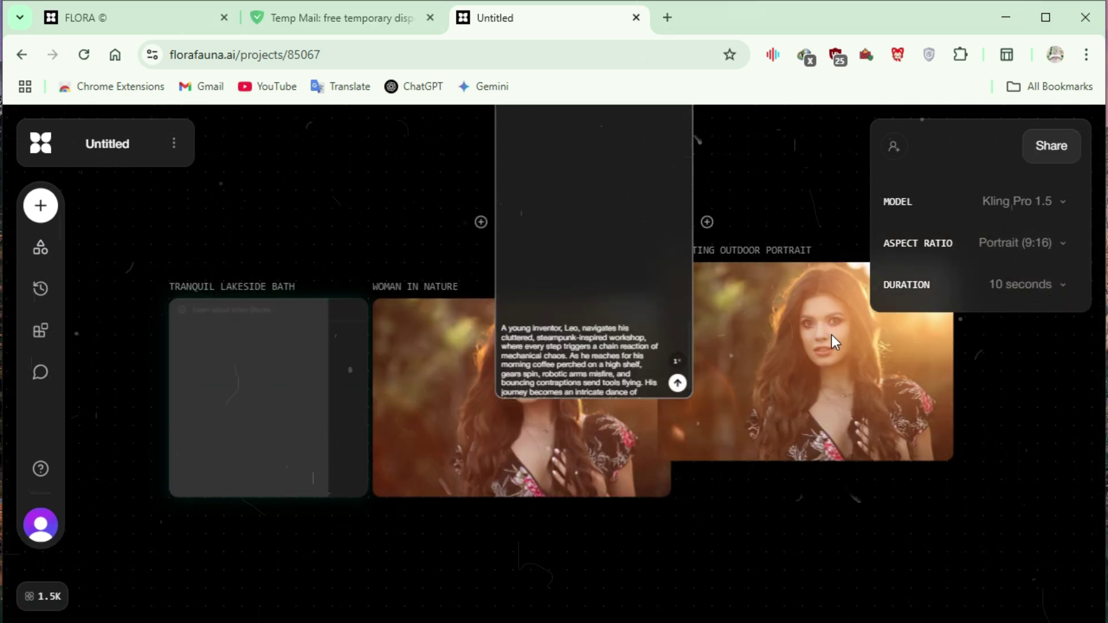
{"action": "left_click", "coordinate": [678, 383]}
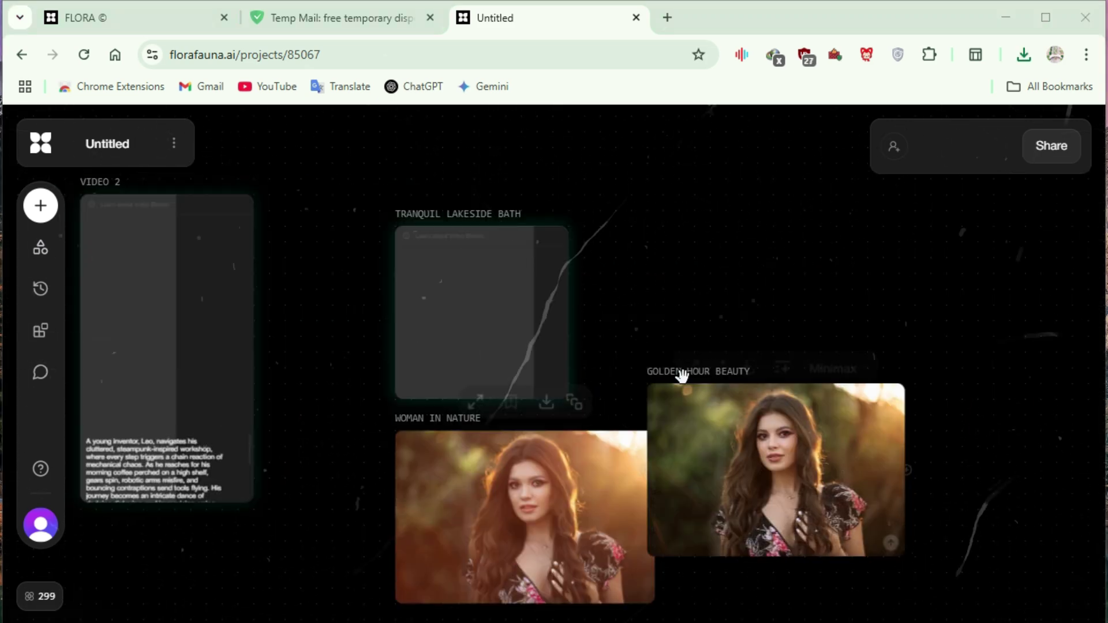
- Preview Golden Hour Beauty and download it as the original MP4, confirming it in Chrome downloads
{"action": "left_click", "coordinate": [694, 371]}
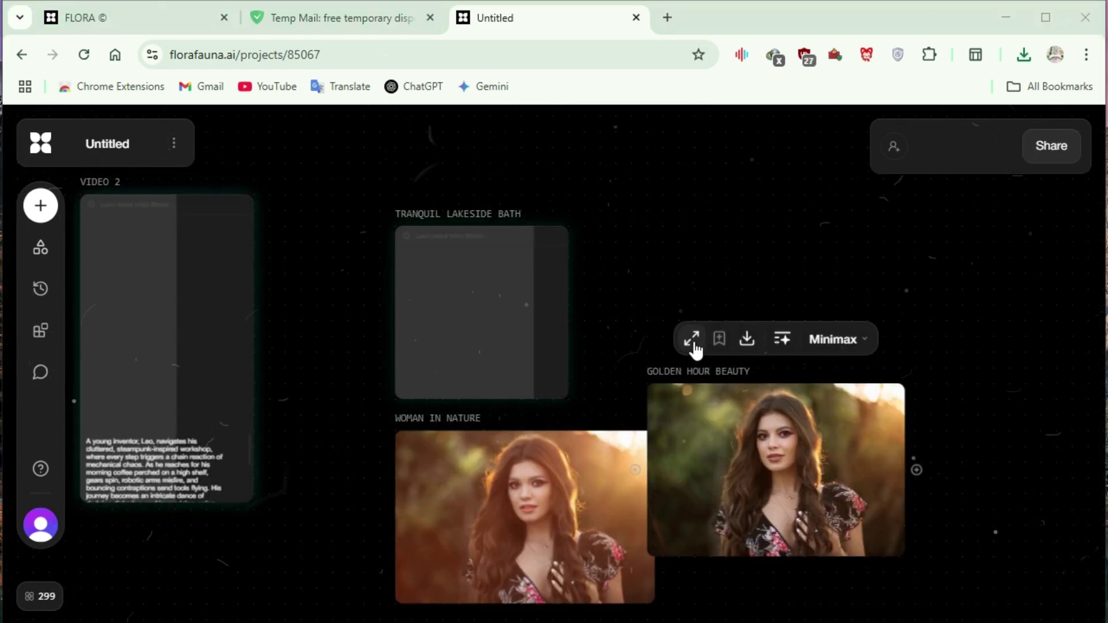
{"action": "left_click", "coordinate": [692, 339]}
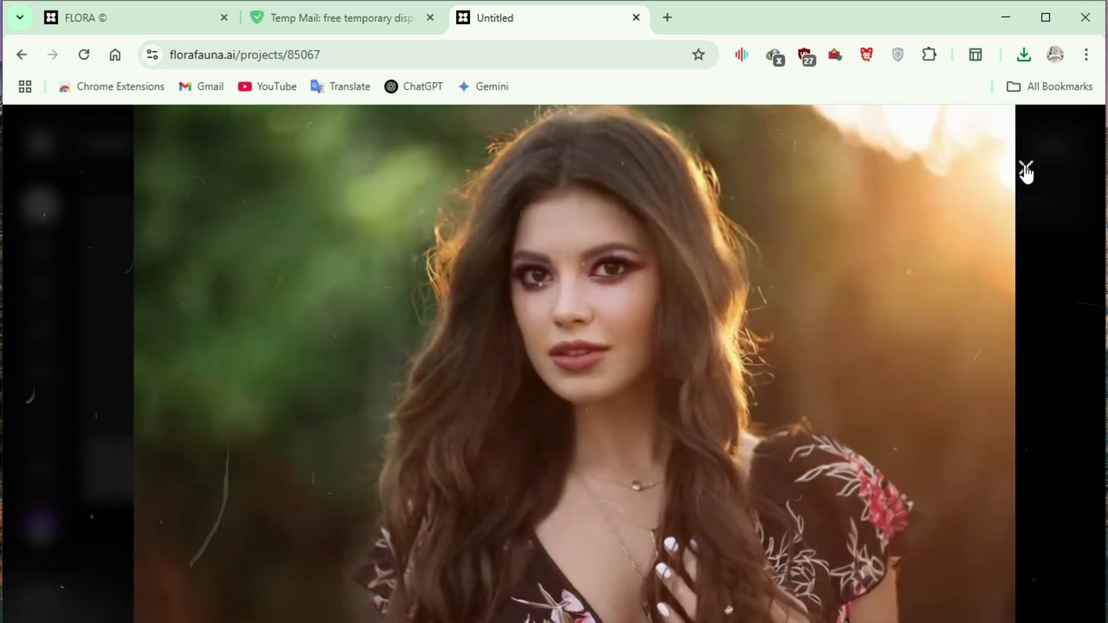
{"action": "left_click", "coordinate": [1025, 170]}
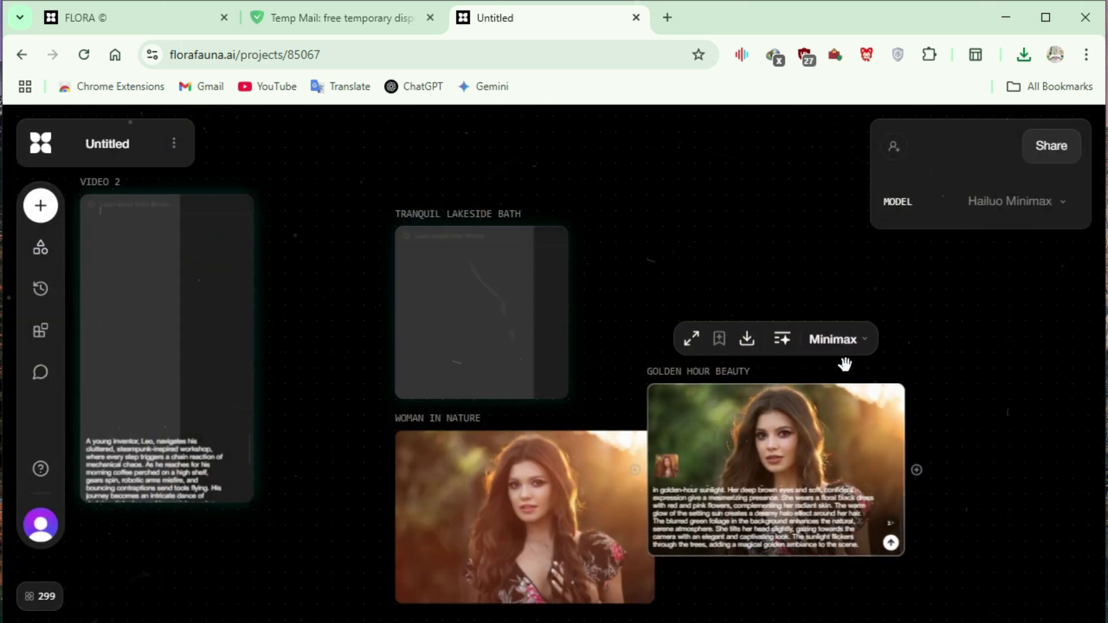
{"action": "left_click", "coordinate": [748, 341]}
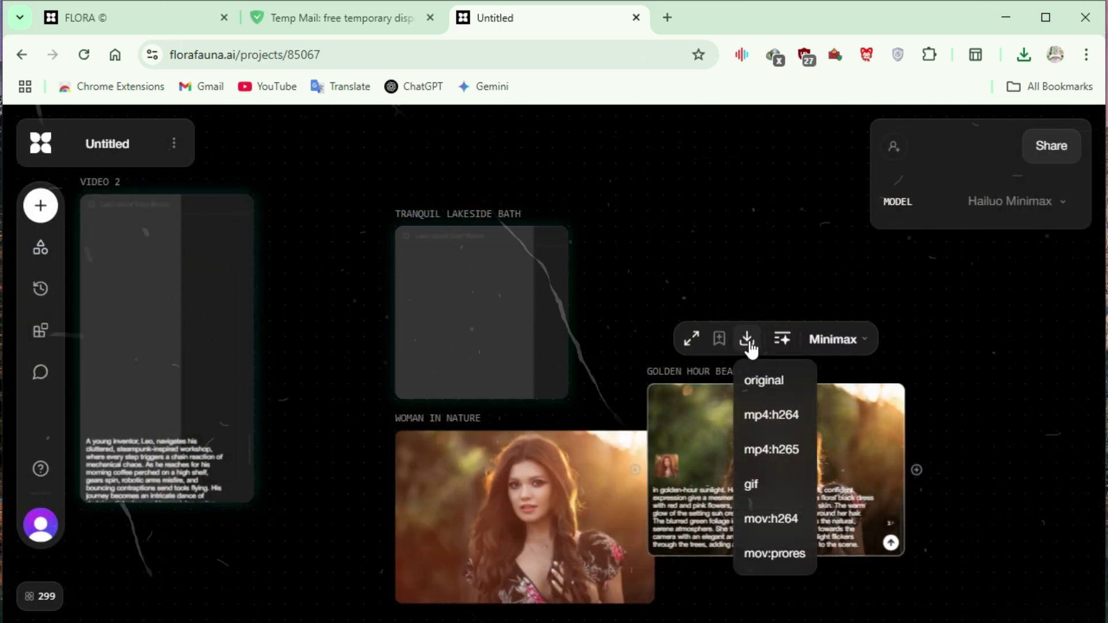
{"action": "left_click", "coordinate": [763, 382]}
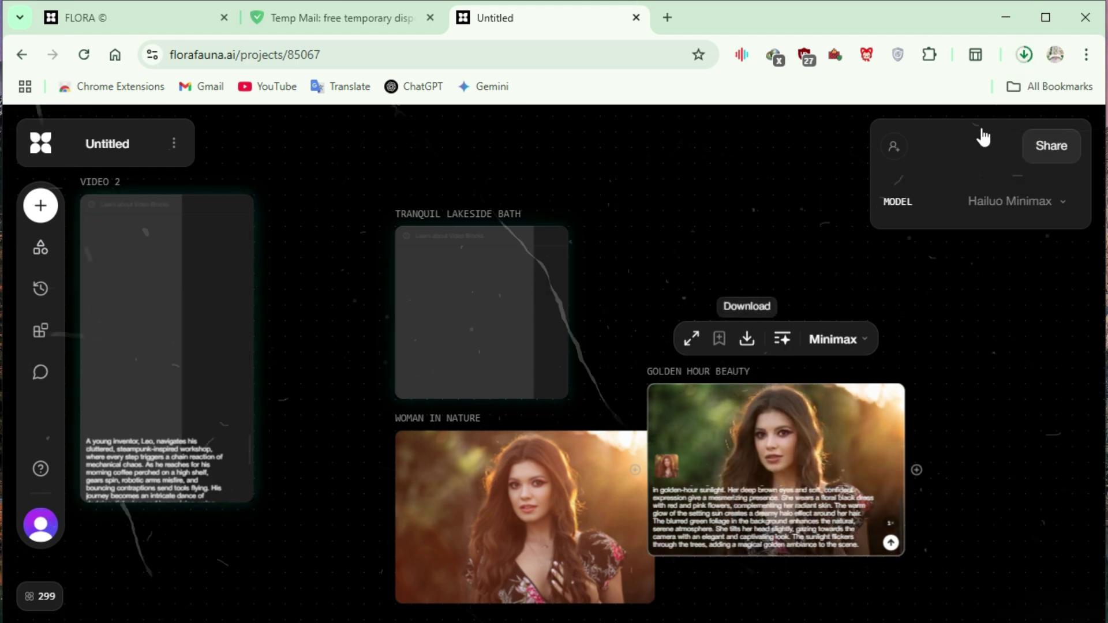
{"action": "left_click", "coordinate": [1024, 54]}
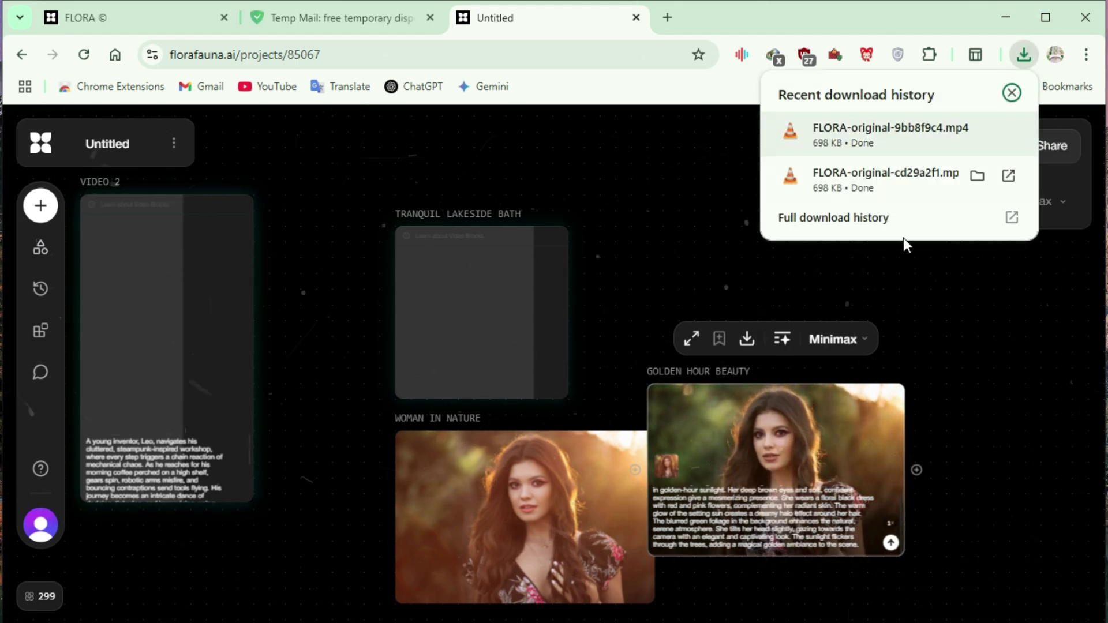
{"action": "left_click", "coordinate": [818, 295]}
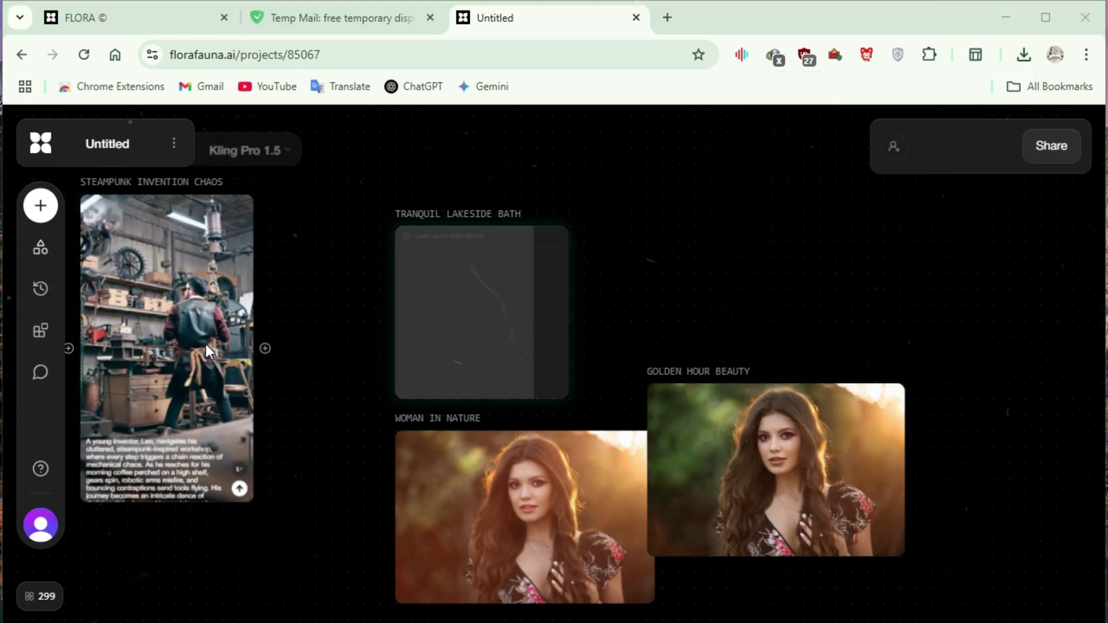
- Preview the finished Steampunk Invention Chaos video full screen
{"action": "left_click", "coordinate": [205, 344]}
{"action": "left_click", "coordinate": [119, 199]}
{"action": "left_click", "coordinate": [385, 354]}
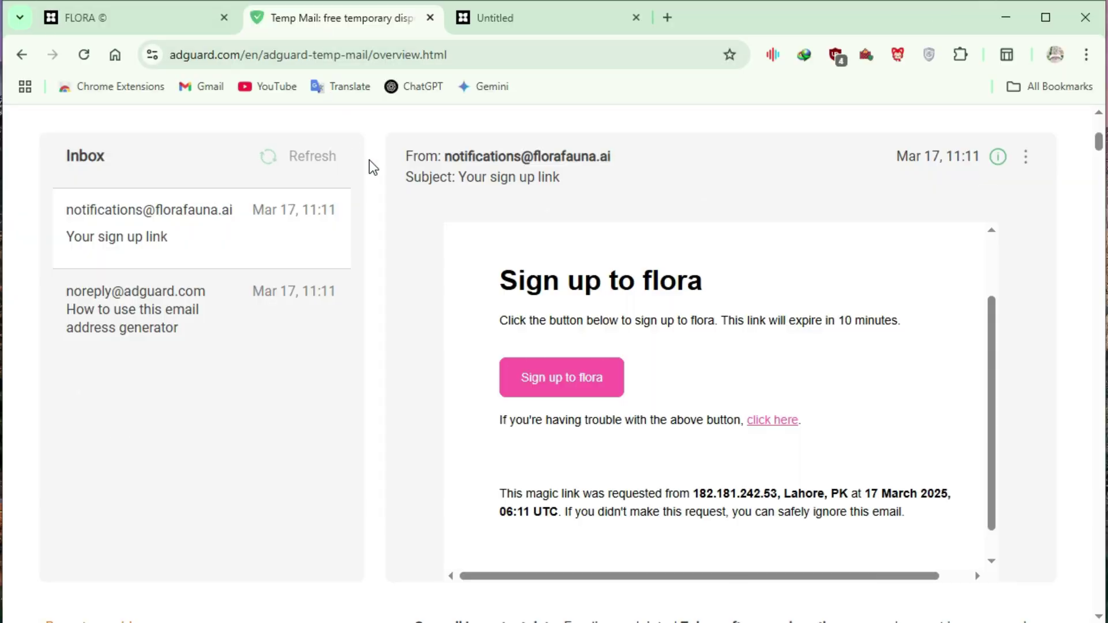
- Scroll to the top of AdGuard Temp Mail, showing the temporary address and Flora's sign-up email
{"action": "scroll", "coordinate": [466, 254], "scroll_direction": "up", "scroll_amount": 2}
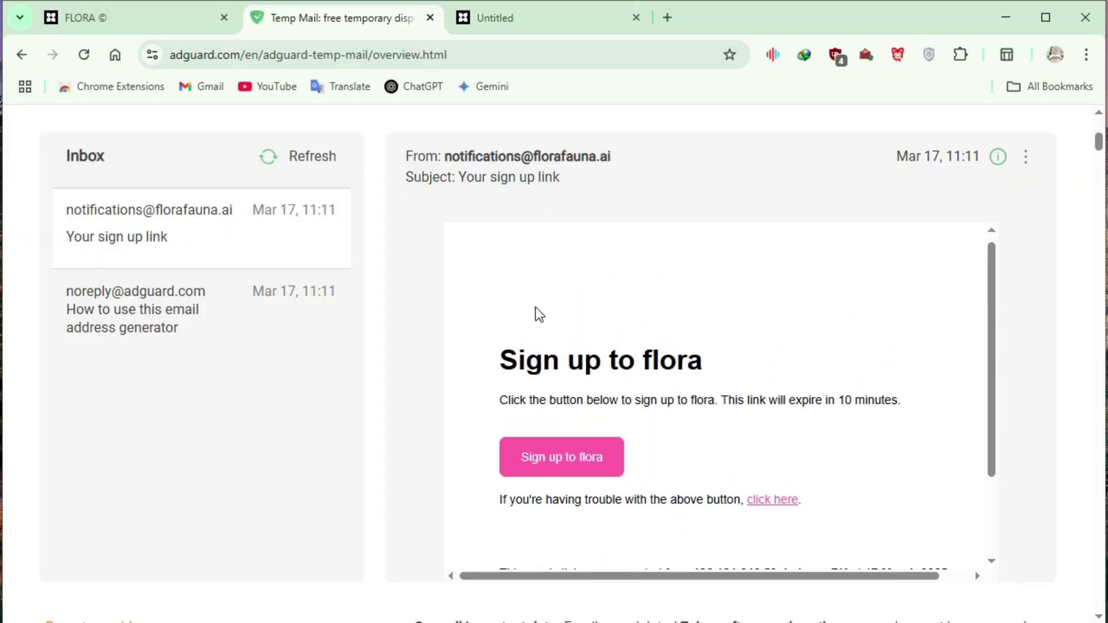
{"action": "scroll", "coordinate": [930, 352], "scroll_direction": "up", "scroll_amount": 5}
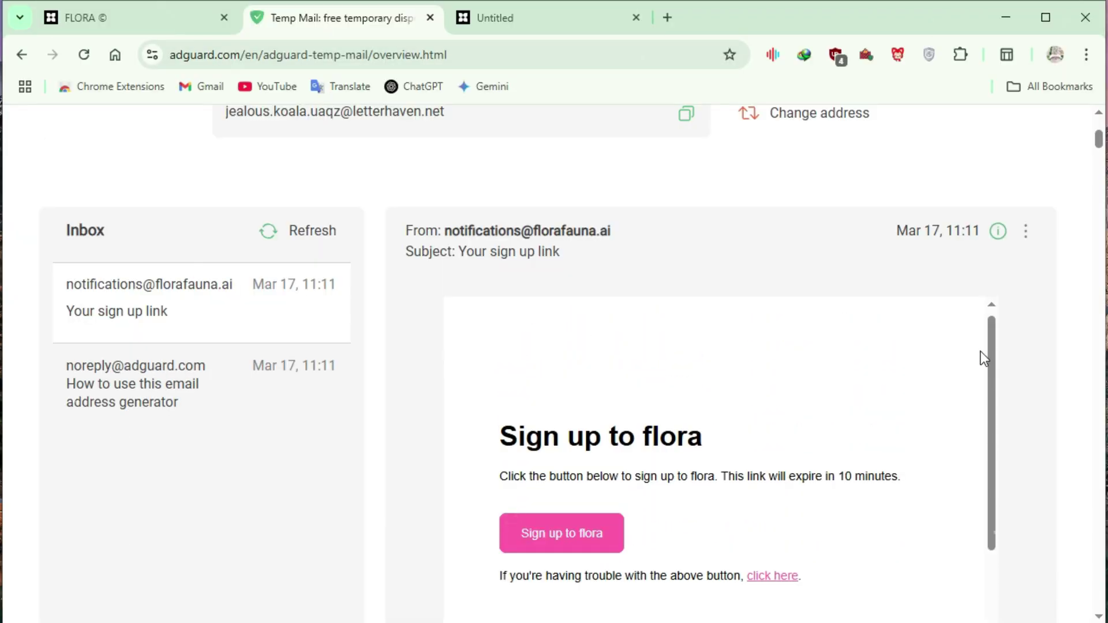
{"action": "scroll", "coordinate": [995, 363], "scroll_direction": "up", "scroll_amount": 1}
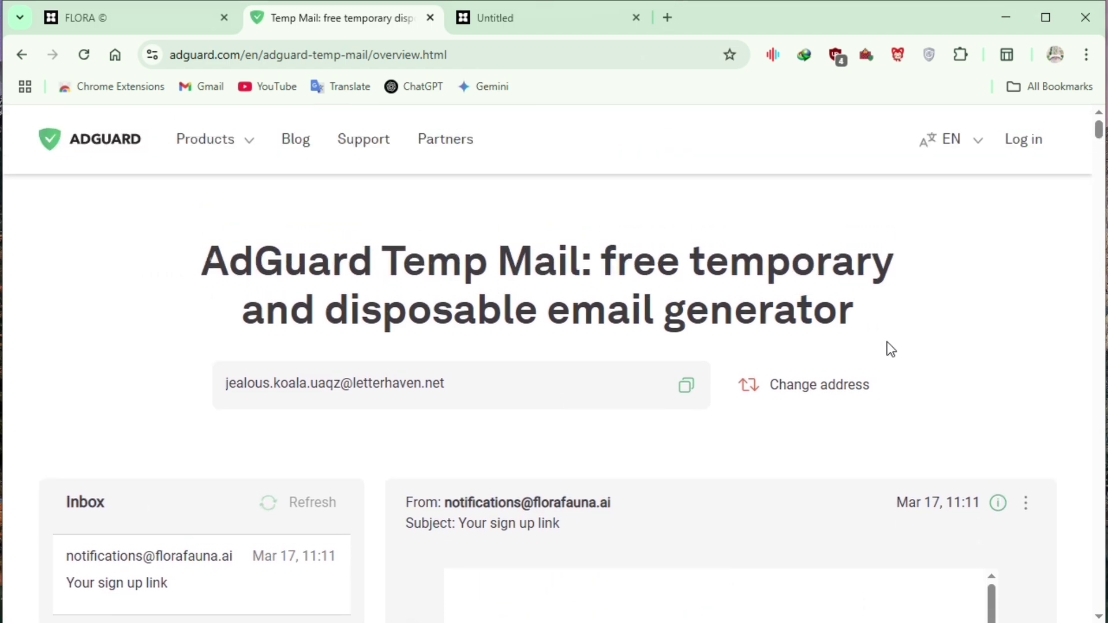